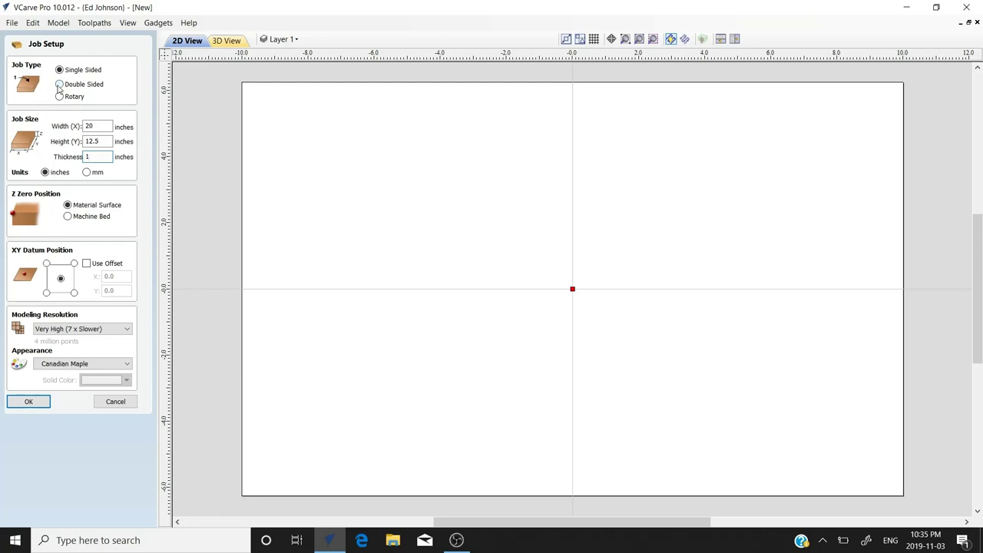
# Step: Set the 20 by 12.5 by 1 inch job to double sided and accept the job setup
pyautogui.click(59, 84)
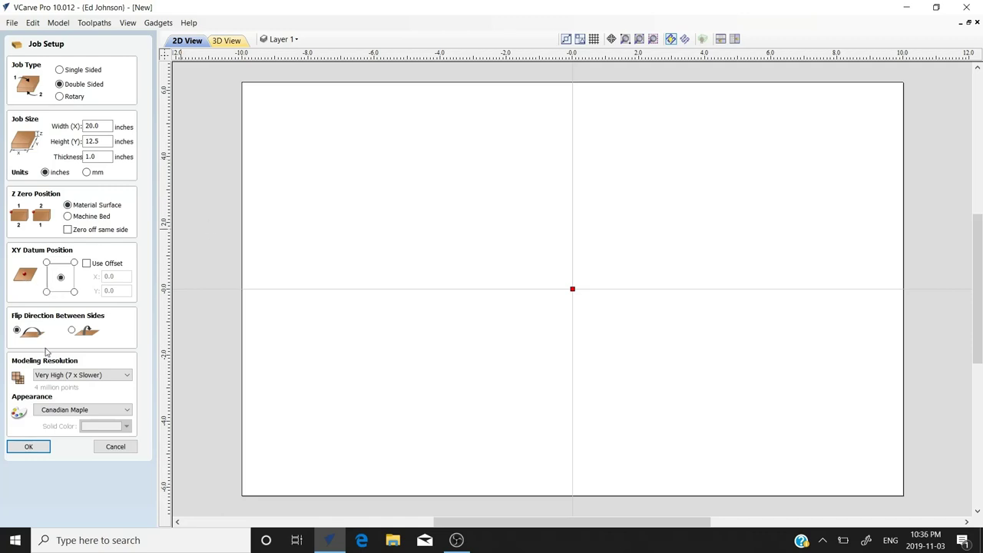
pyautogui.click(31, 449)
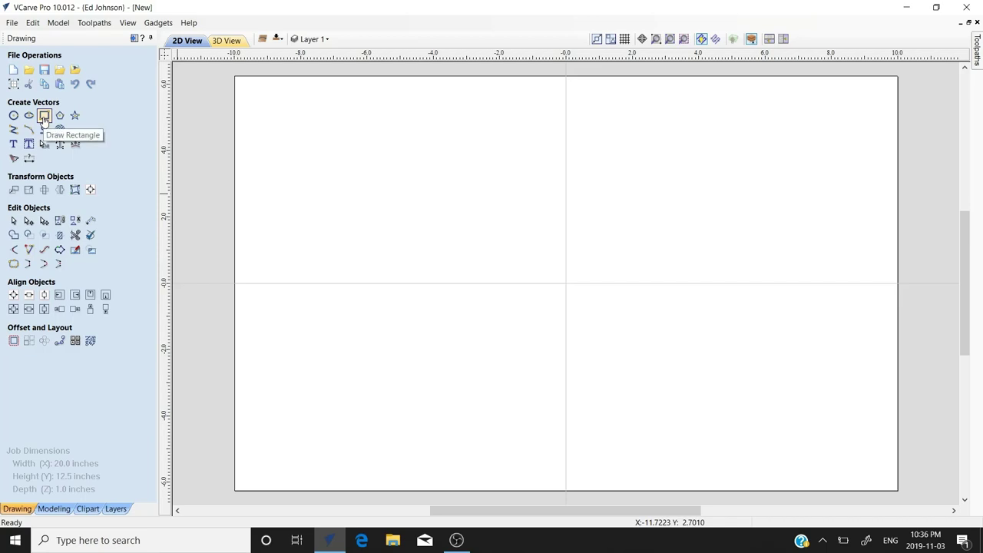
# Step: Create a 19 by 11.75 inch rectangle centred on the origin with 2 inch external corner radii
pyautogui.click(44, 117)
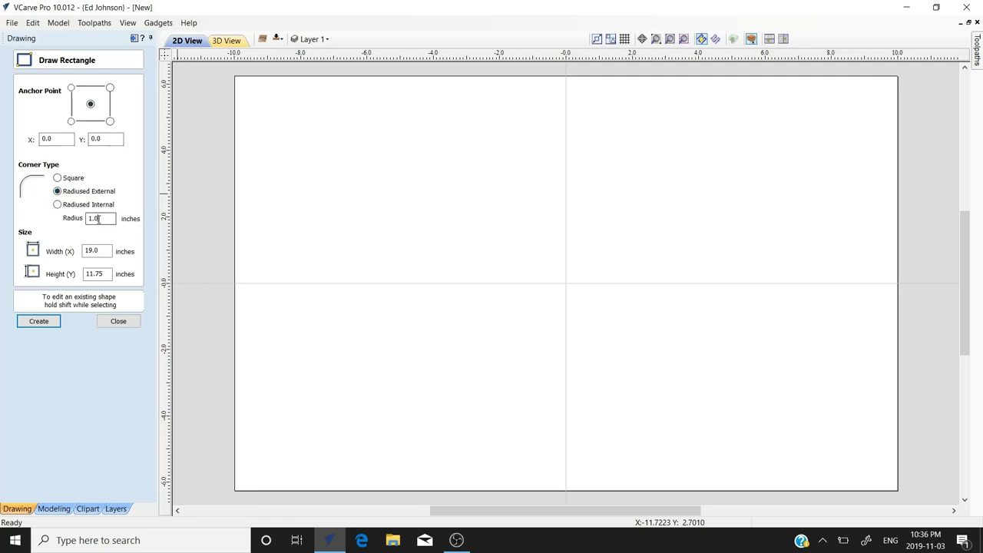
pyautogui.moveTo(99, 220); pyautogui.dragTo(79, 220)
pyautogui.write('2')
pyautogui.click(40, 322)
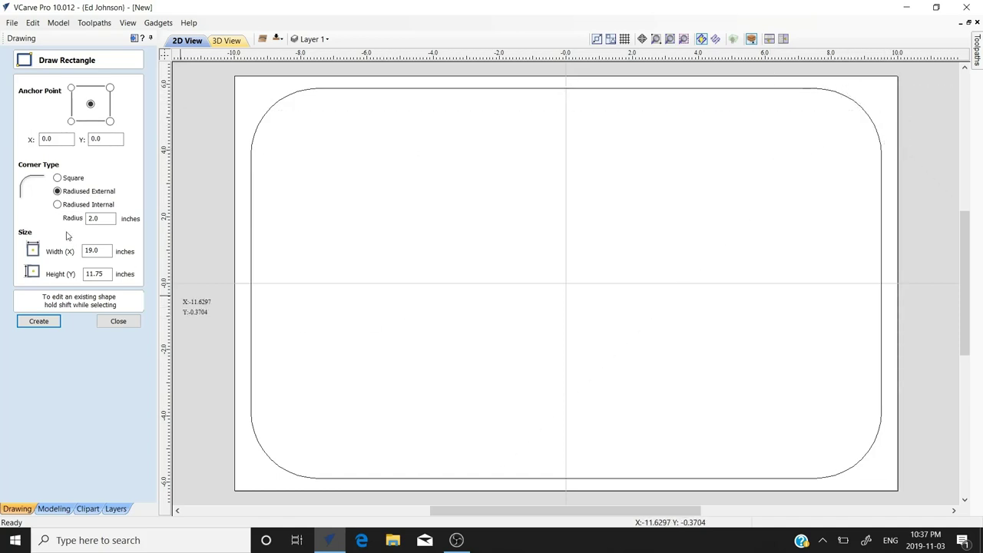
# Step: Create a second 19 by 11.75 inch centred rectangle with 1 inch external corner radii
pyautogui.doubleClick(99, 218)
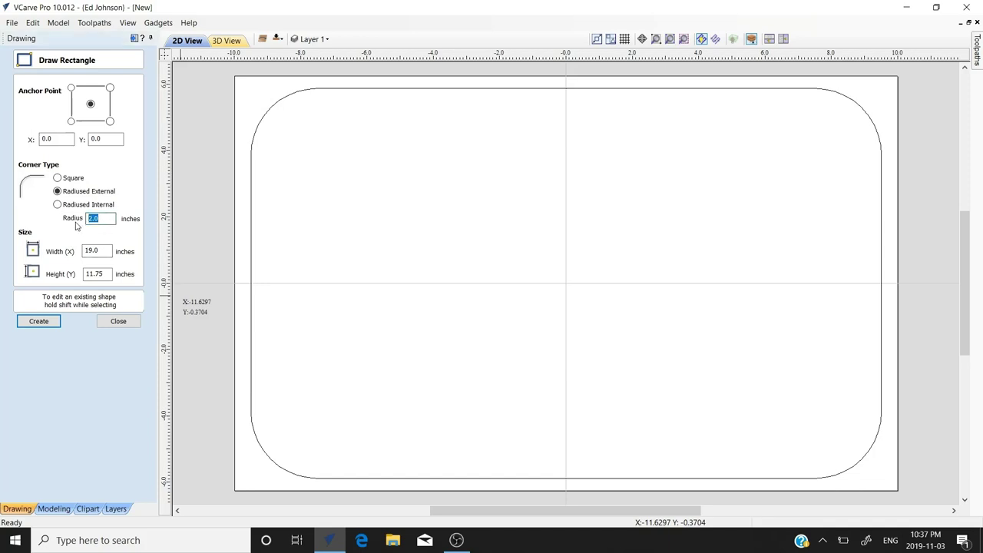
pyautogui.write('1')
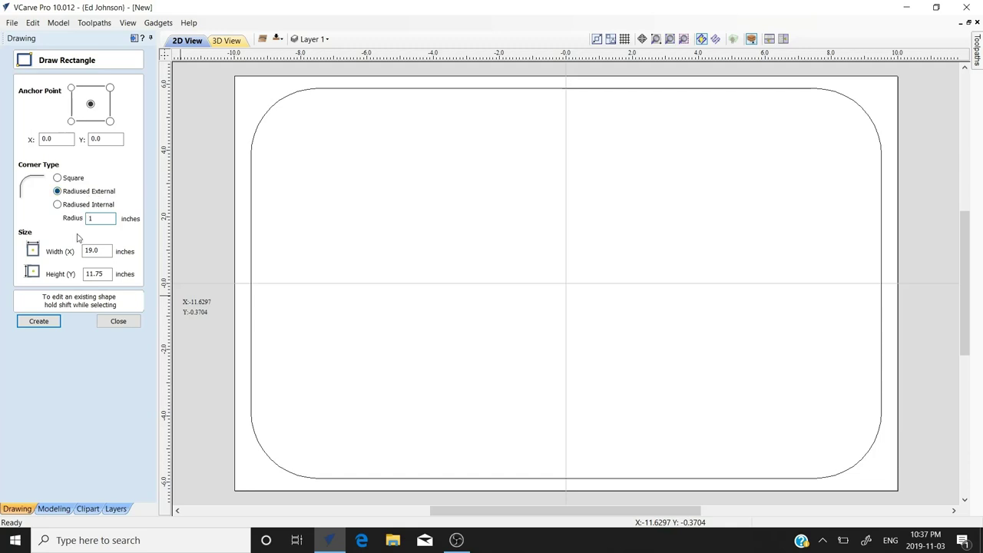
pyautogui.click(33, 322)
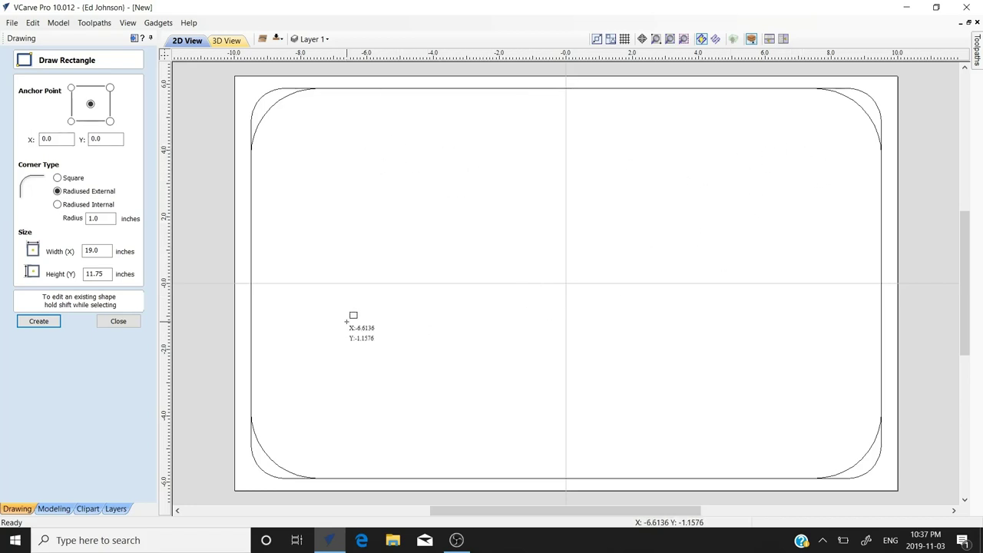
pyautogui.click(118, 321)
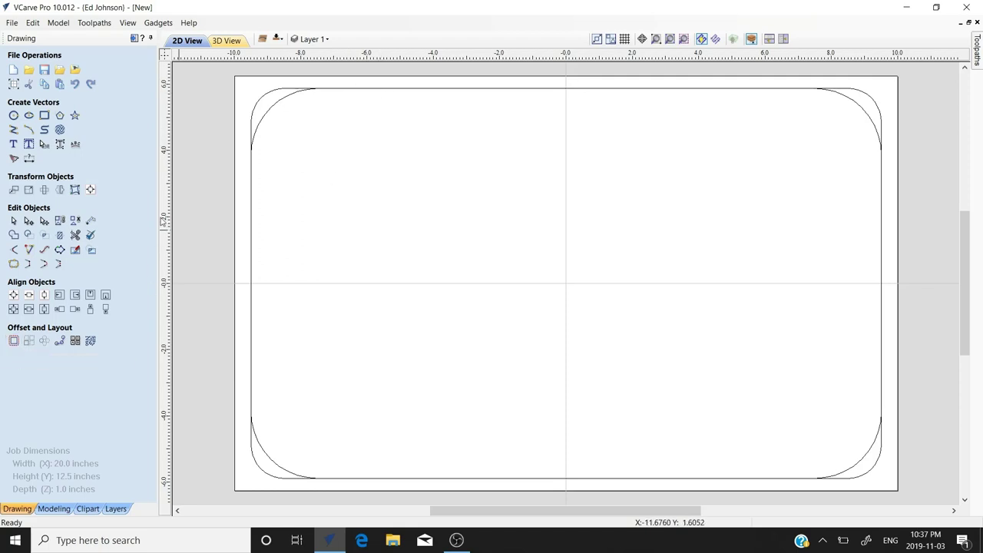
# Step: Try offsetting the rectangle with 2 inch corners inward by 0.1 inches, and delete the offset copy
pyautogui.click(267, 117)
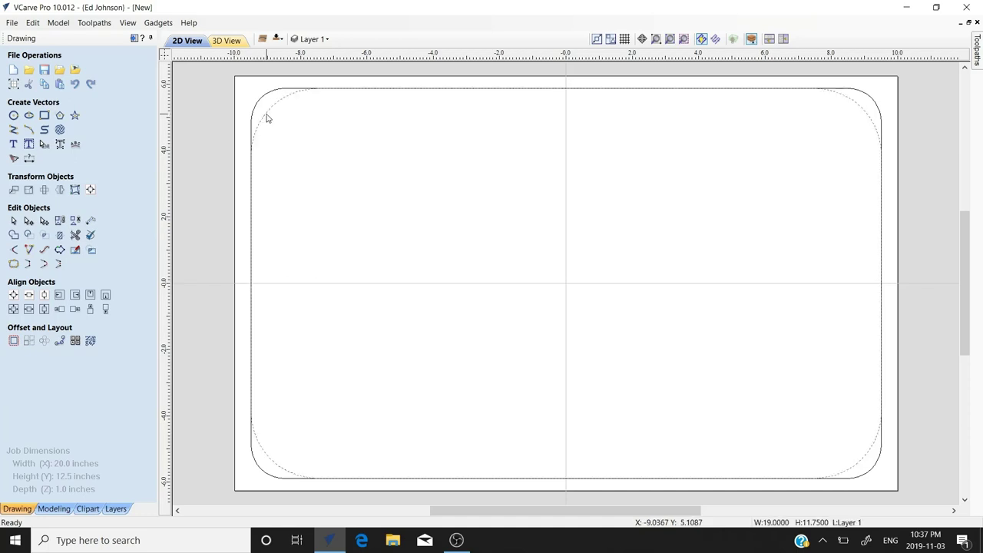
pyautogui.click(14, 340)
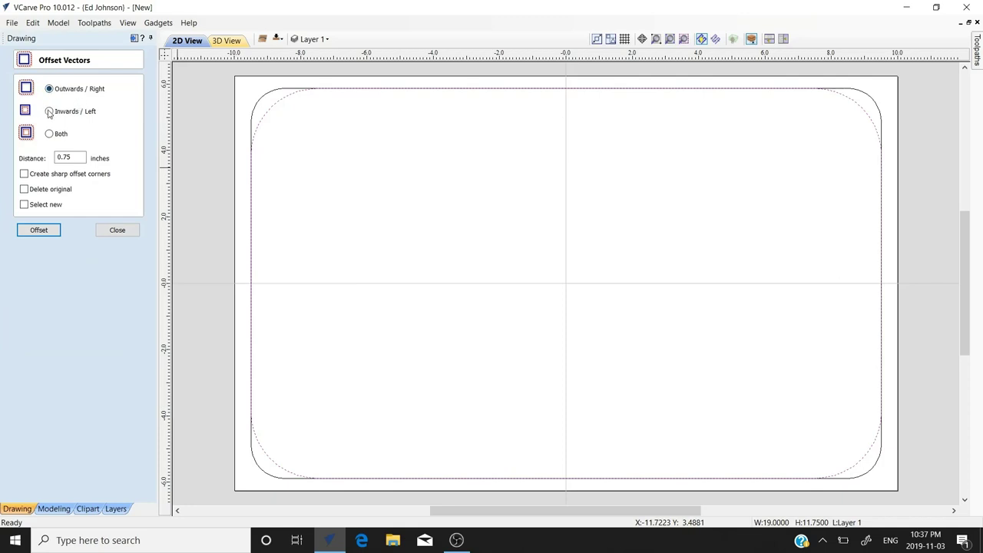
pyautogui.click(72, 157)
pyautogui.write('1')
pyautogui.click(38, 232)
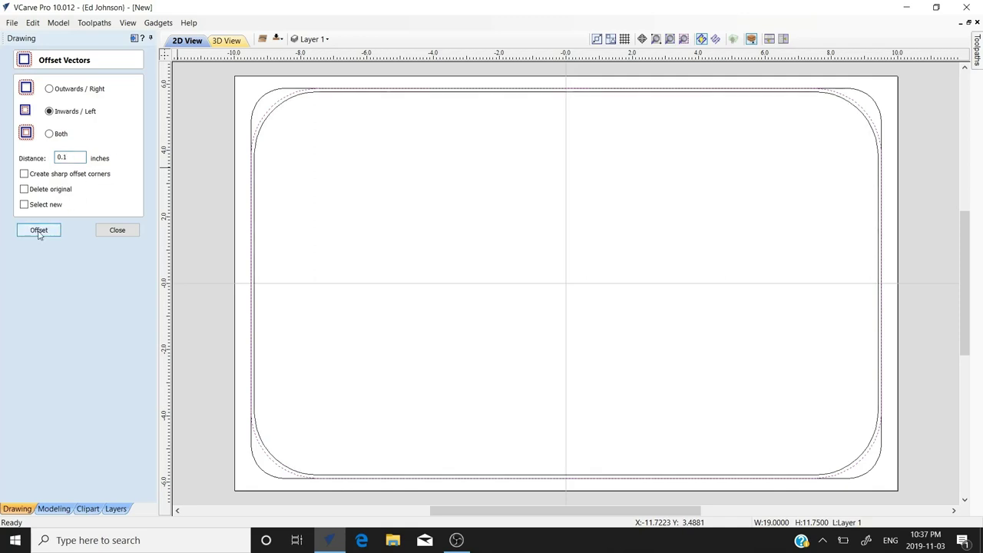
pyautogui.click(273, 115)
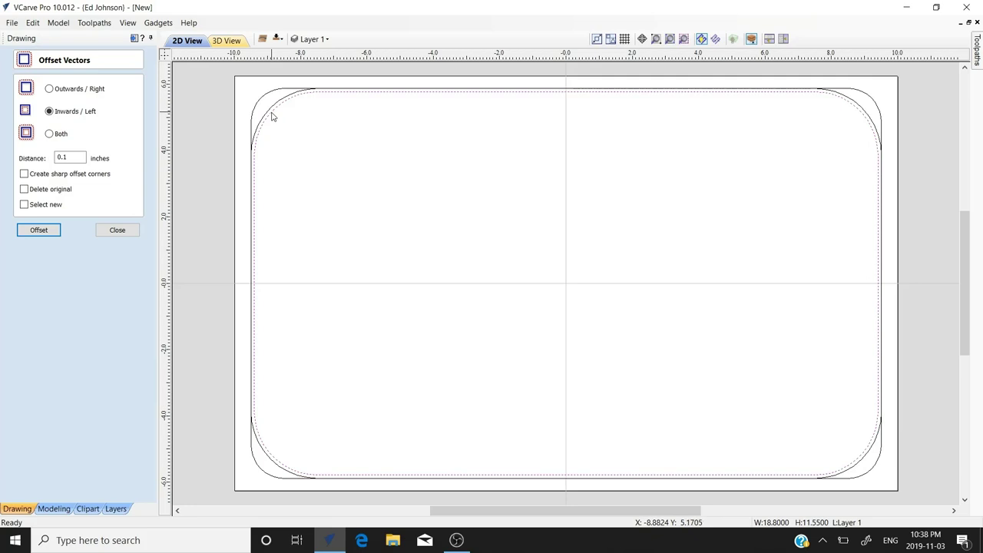
# Step: Offset the rectangle with 2 inch corners inward by 1 inch, and again from the same original by 0.75 inches
pyautogui.click(331, 99)
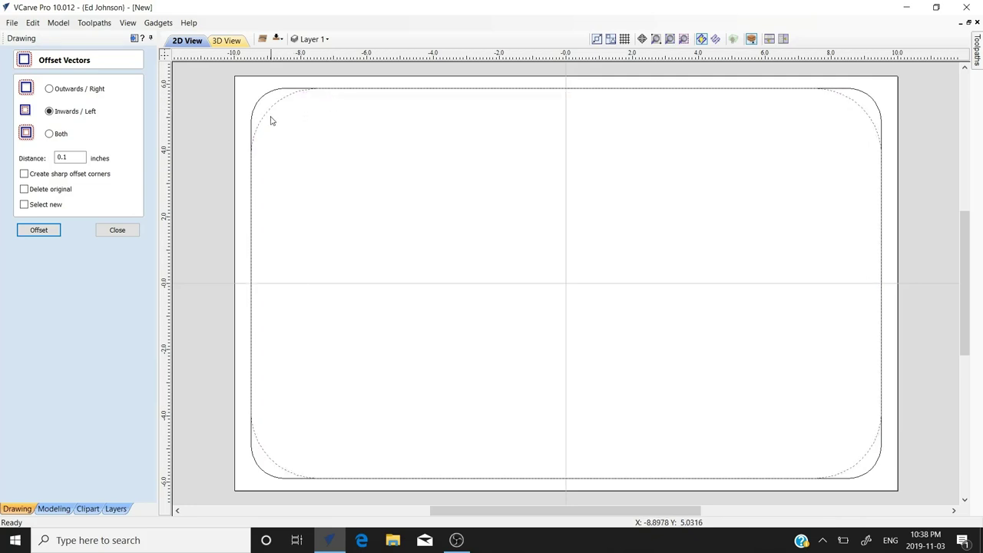
pyautogui.moveTo(83, 158); pyautogui.dragTo(45, 159)
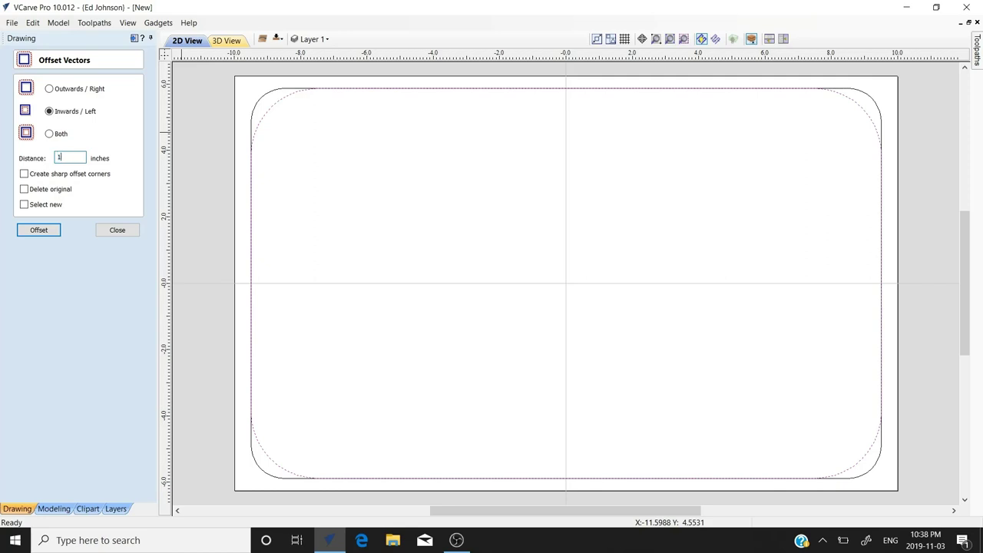
pyautogui.click(36, 232)
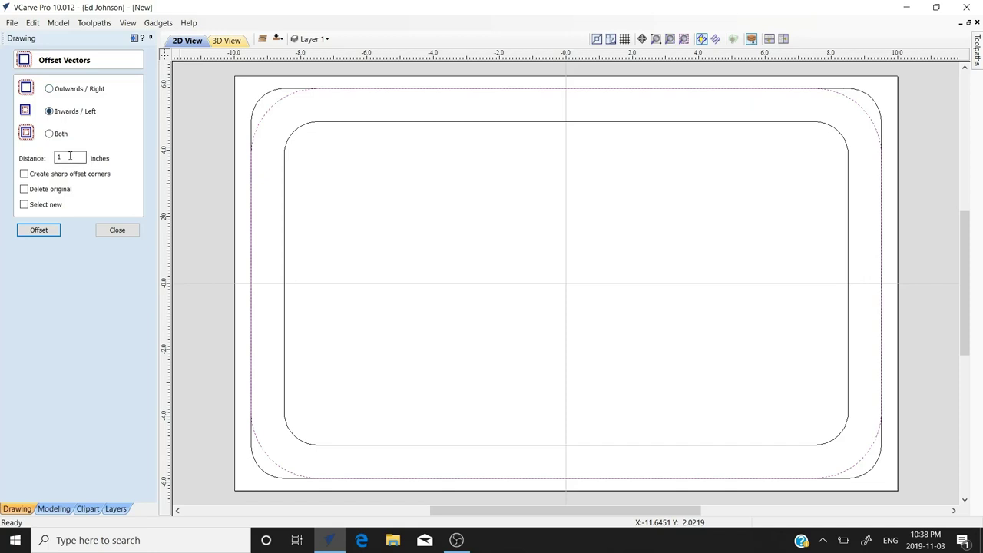
pyautogui.moveTo(70, 156); pyautogui.dragTo(55, 158)
pyautogui.click(39, 230)
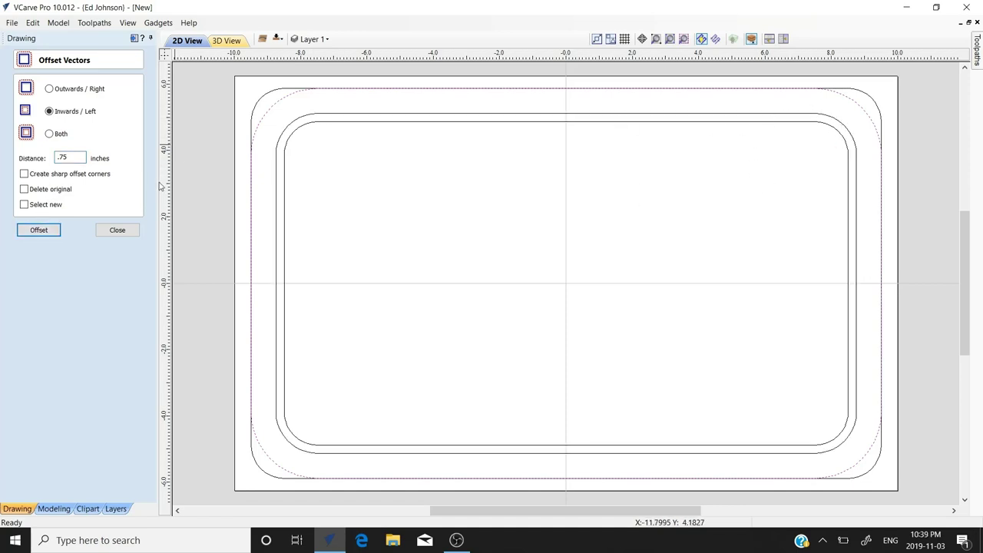
pyautogui.click(120, 230)
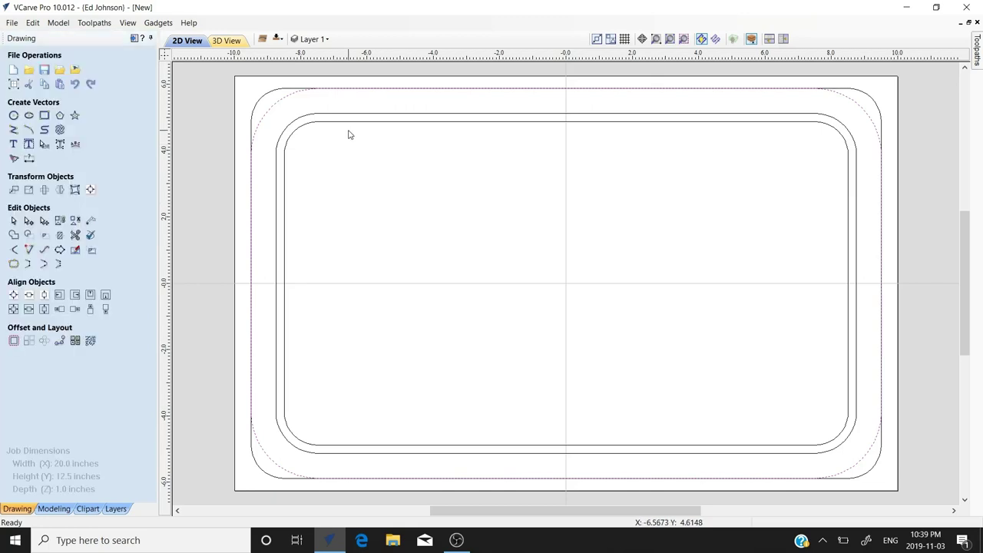
# Step: Cut the 1 inch radius rectangle on both sides of its upper-right corner, near where the 2 inch corner arc begins and ends
pyautogui.click(870, 100)
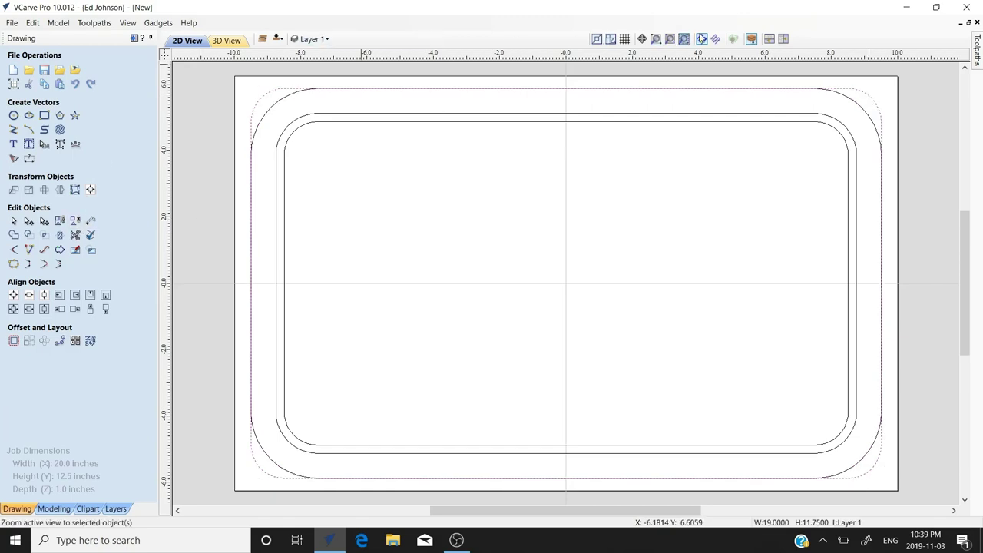
pyautogui.click(29, 221)
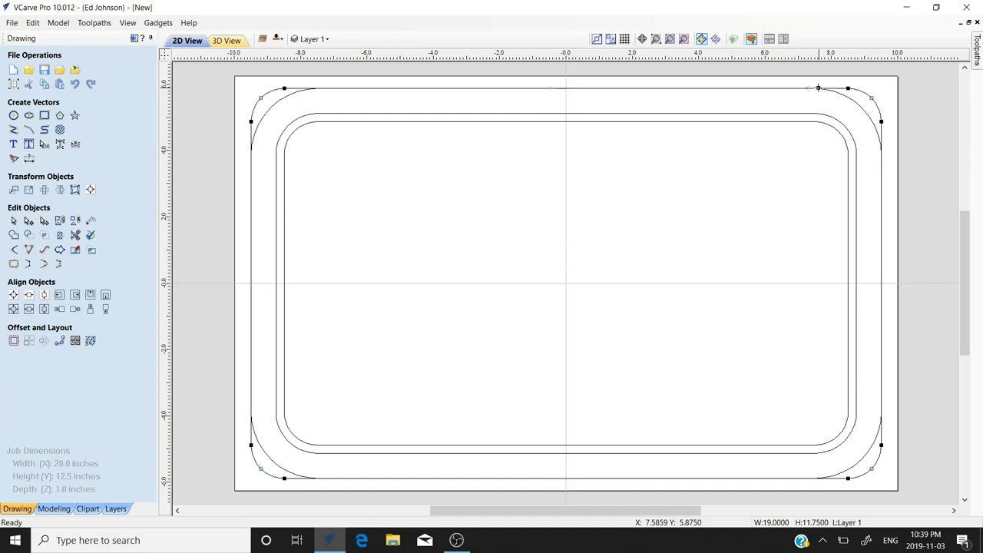
pyautogui.rightClick(883, 155)
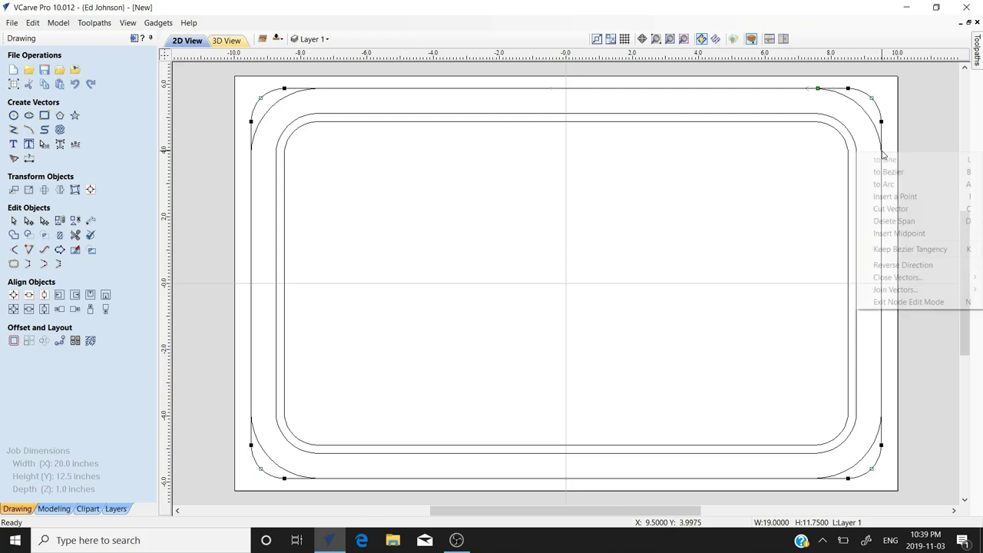
pyautogui.click(895, 210)
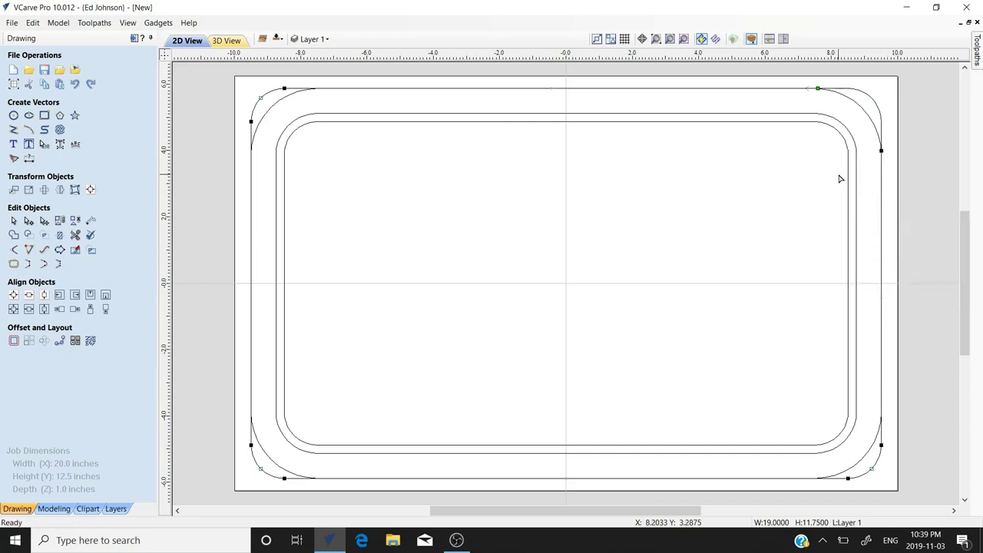
# Step: Delete the rest of the 1 inch radius rectangle, keeping only its separated upper-right corner piece
pyautogui.hotkey('ctrl', 'z')
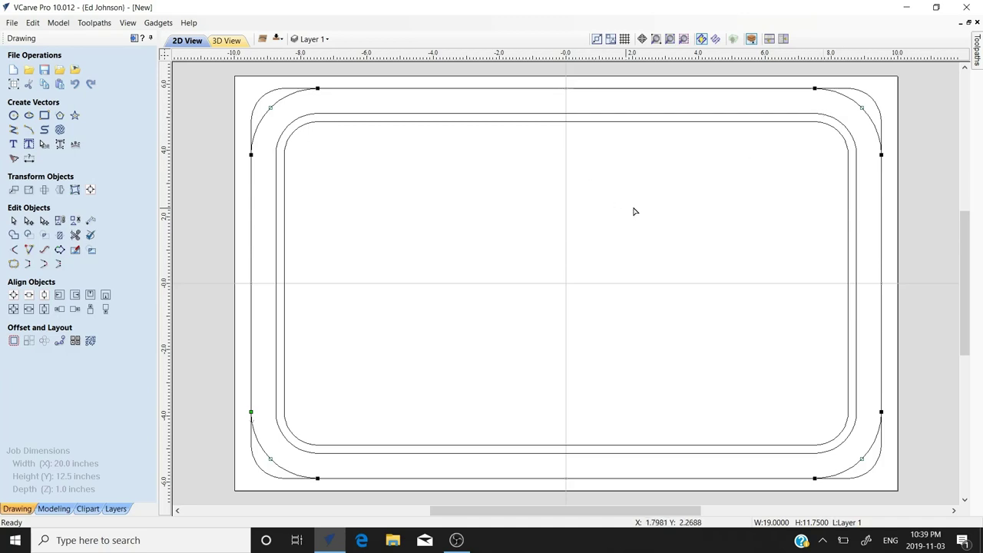
pyautogui.click(862, 94)
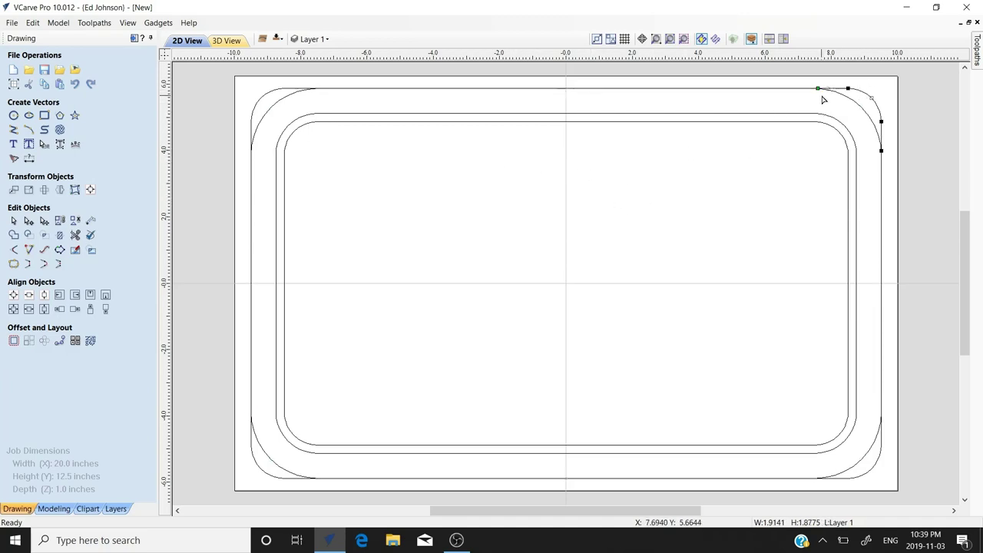
pyautogui.click(269, 96)
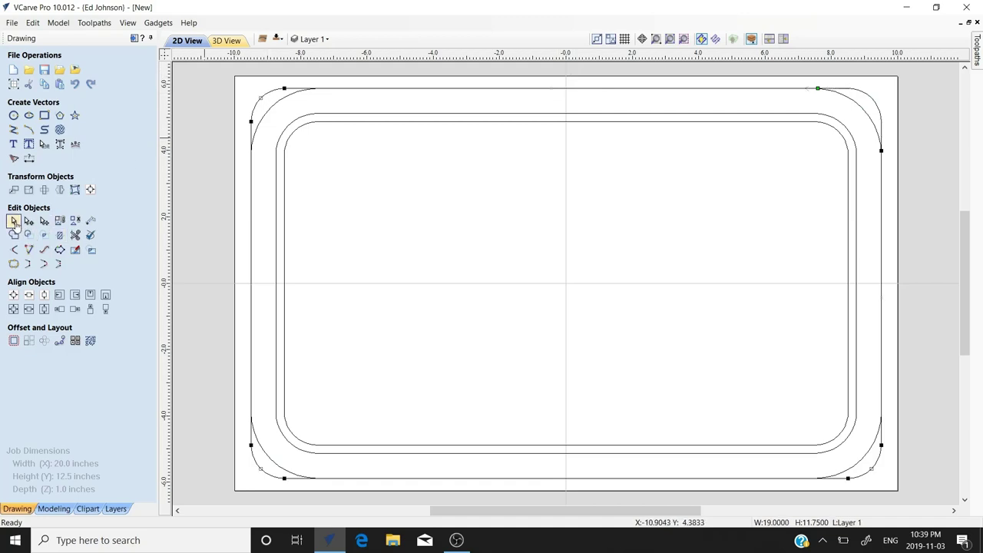
pyautogui.click(14, 221)
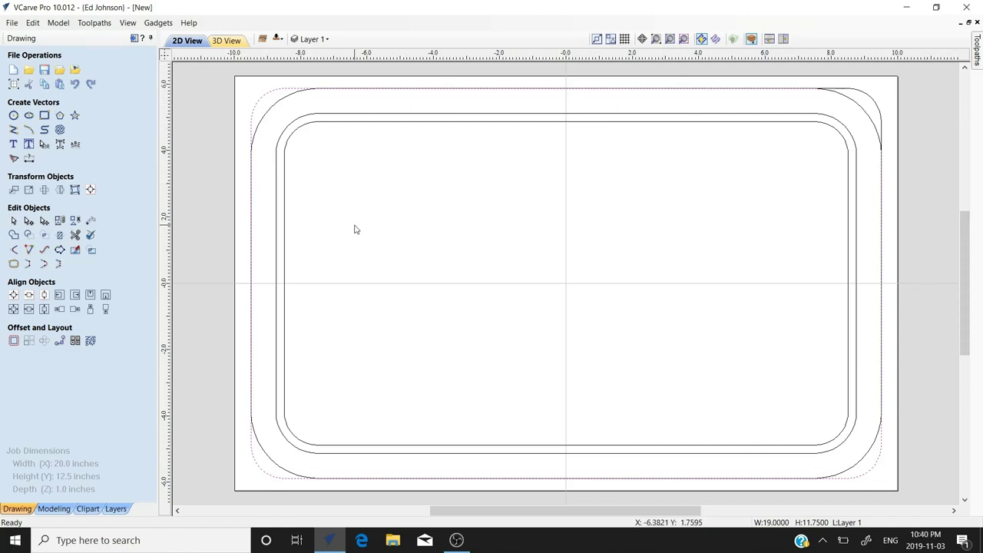
pyautogui.press('Escape')
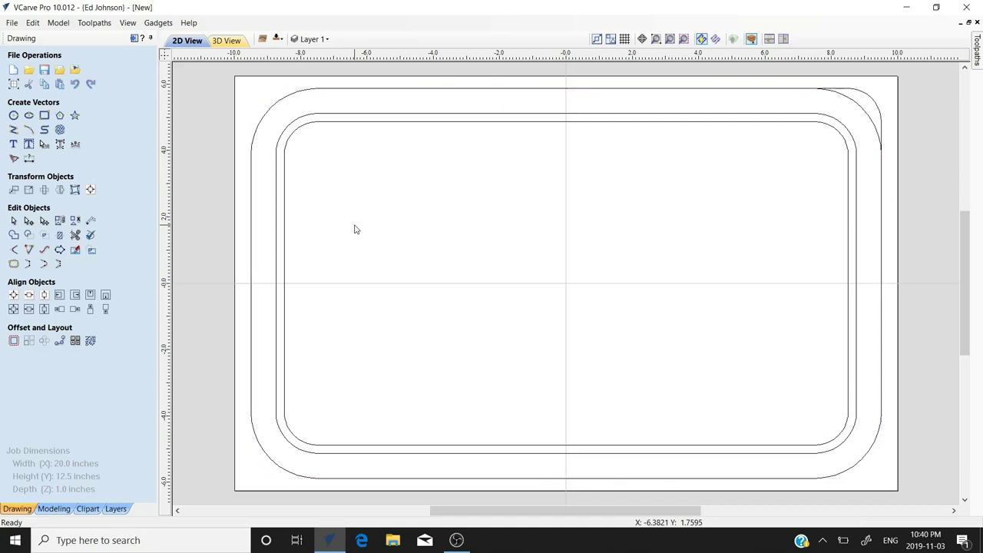
# Step: Cut the 2 inch radius rectangle at both ends of its upper-right corner arc and delete that arc
pyautogui.click(864, 112)
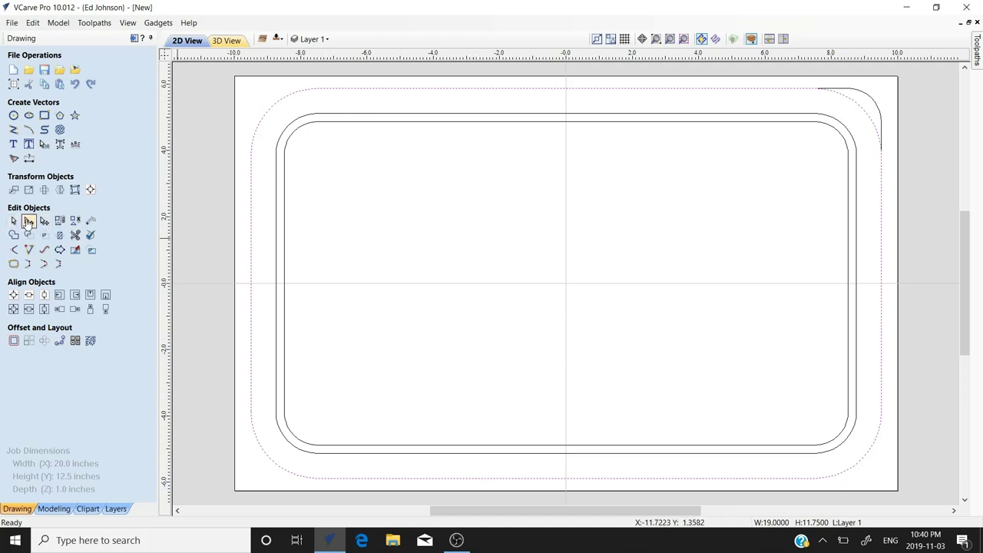
pyautogui.click(29, 222)
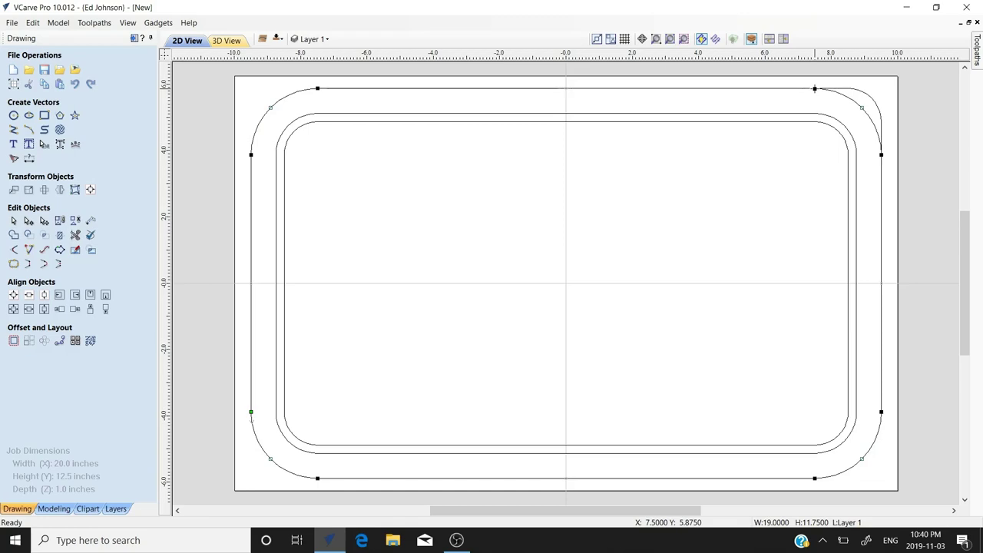
pyautogui.click(815, 89)
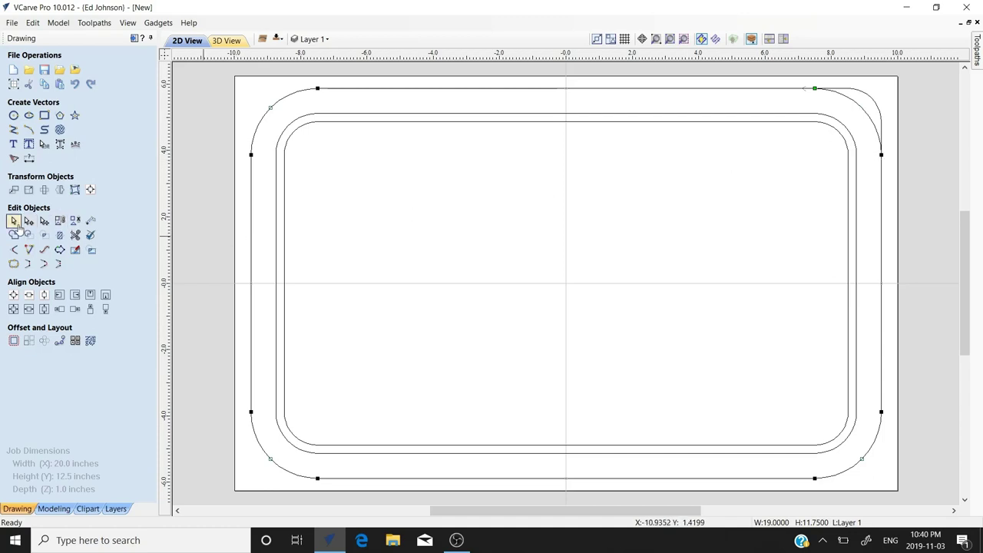
pyautogui.click(15, 223)
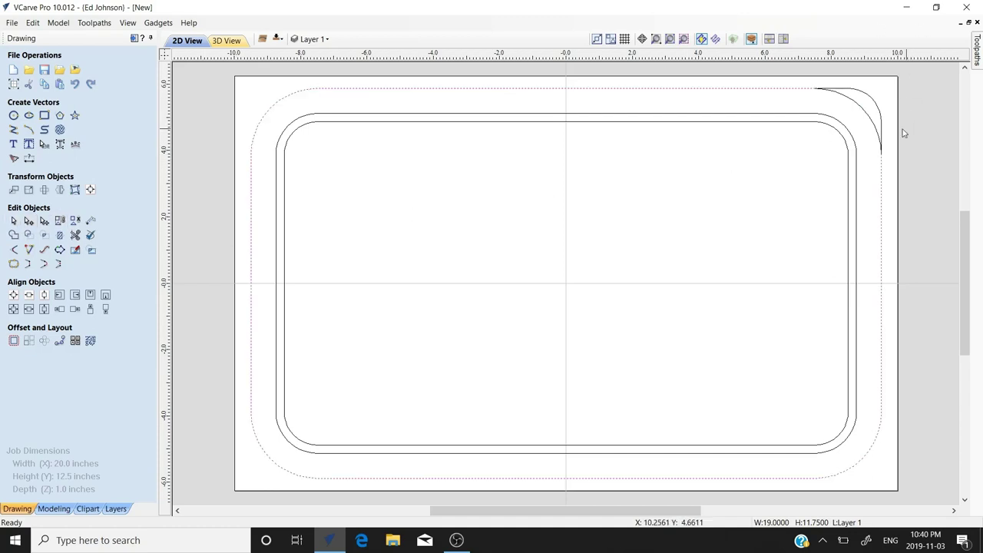
pyautogui.click(862, 113)
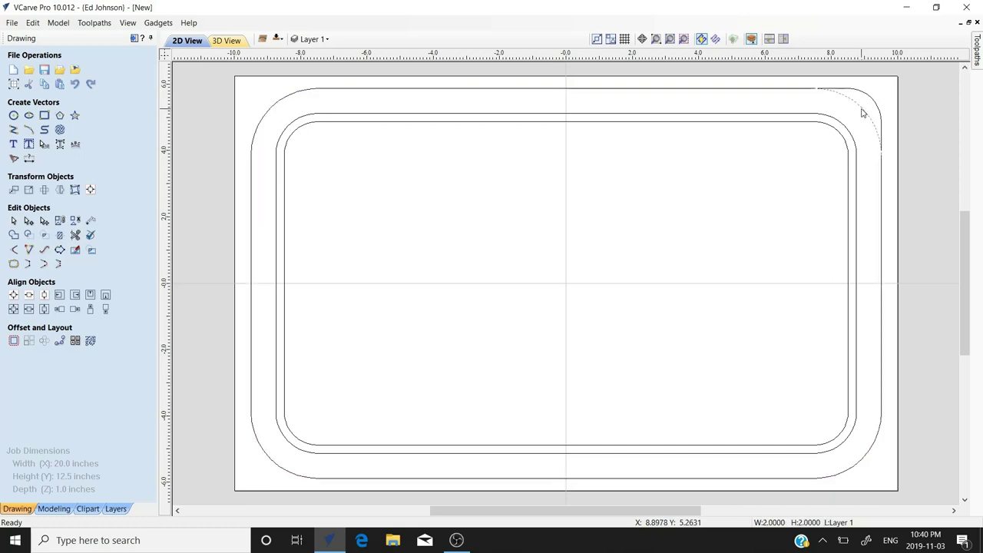
pyautogui.press('Delete')
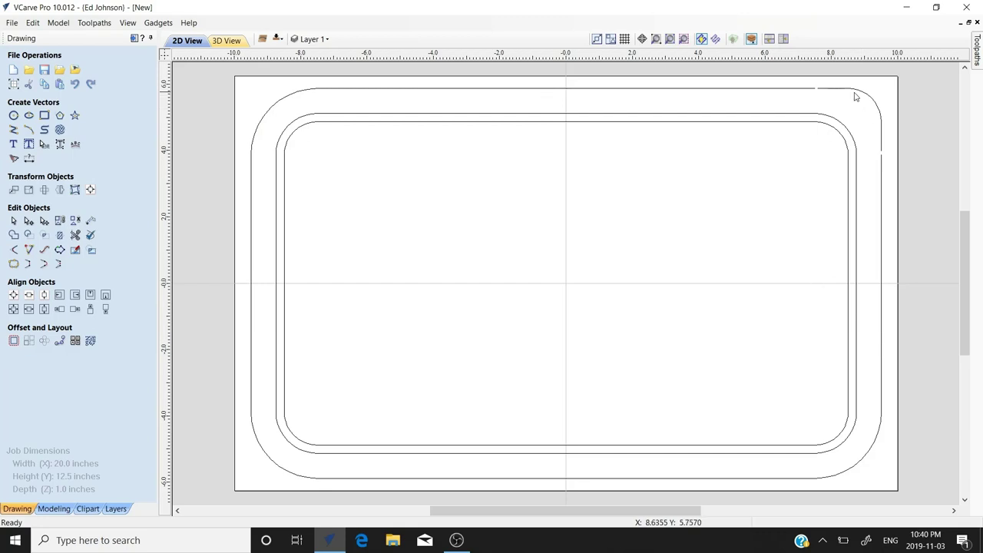
# Step: Move the outer outline's open top-edge node over to the end of the 1 inch radius corner piece to close the gap
pyautogui.scroll(3, 857, 97)
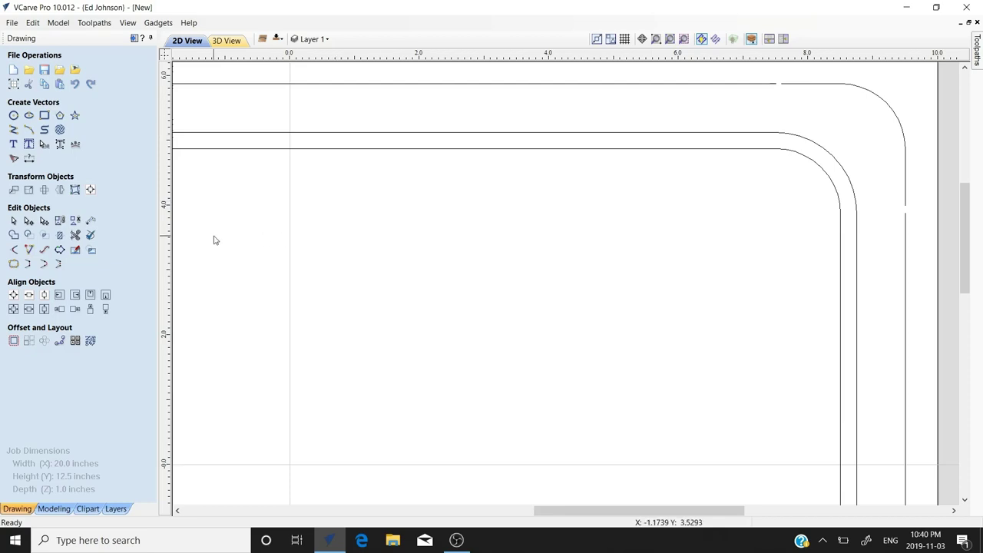
pyautogui.click(25, 222)
pyautogui.click(749, 84)
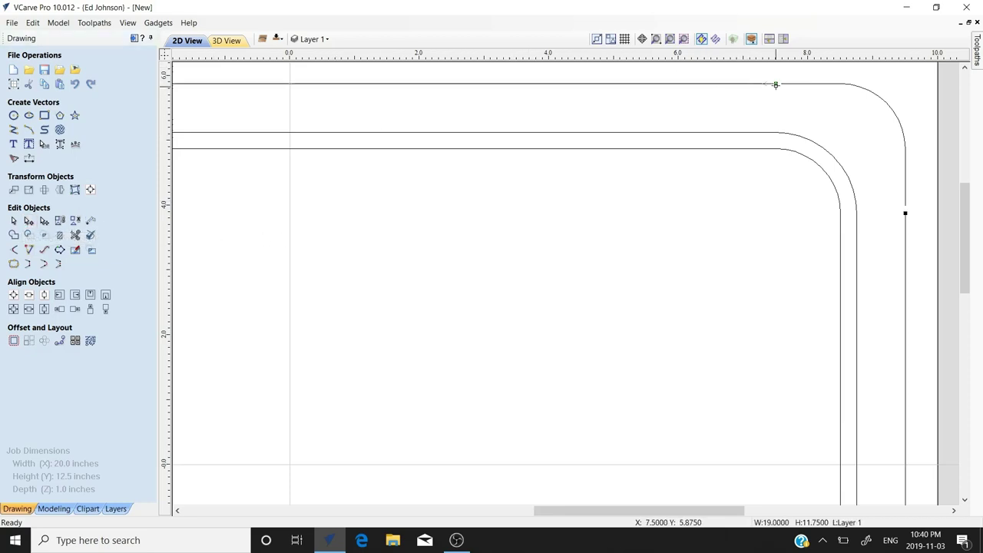
pyautogui.click(776, 83)
pyautogui.moveTo(776, 83); pyautogui.dragTo(785, 83)
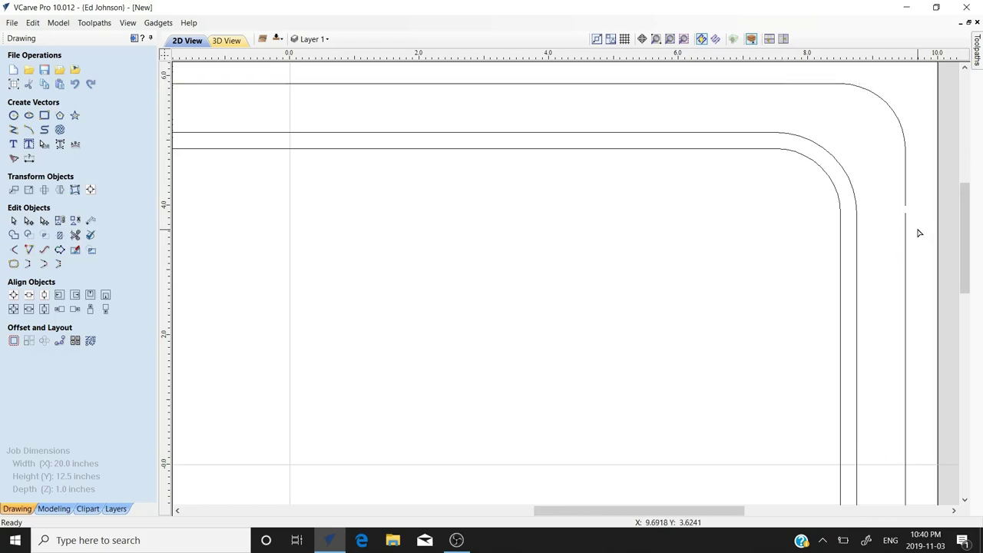
# Step: Close the gap in the outer outline's right edge and join the outline with its upper-right corner piece into one closed vector
pyautogui.click(906, 205)
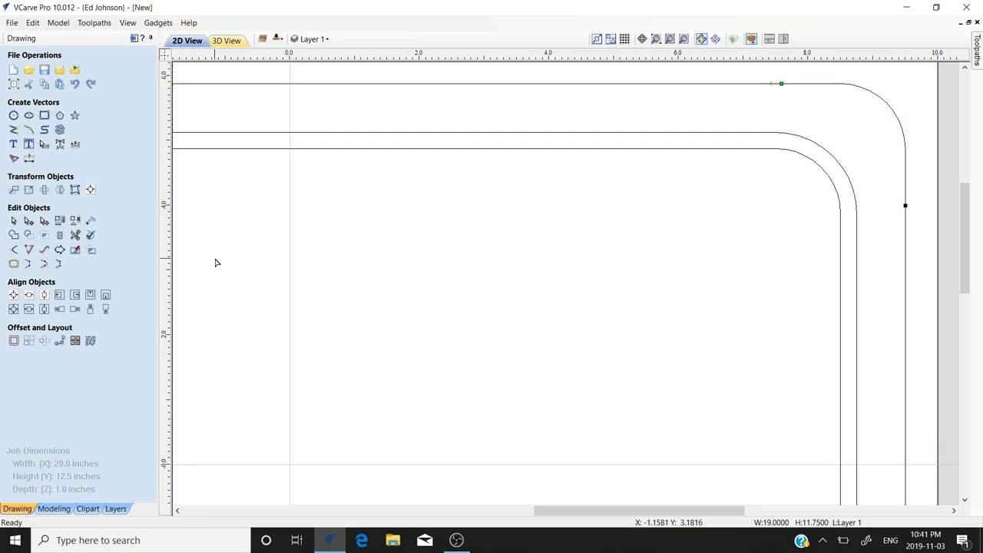
pyautogui.click(13, 222)
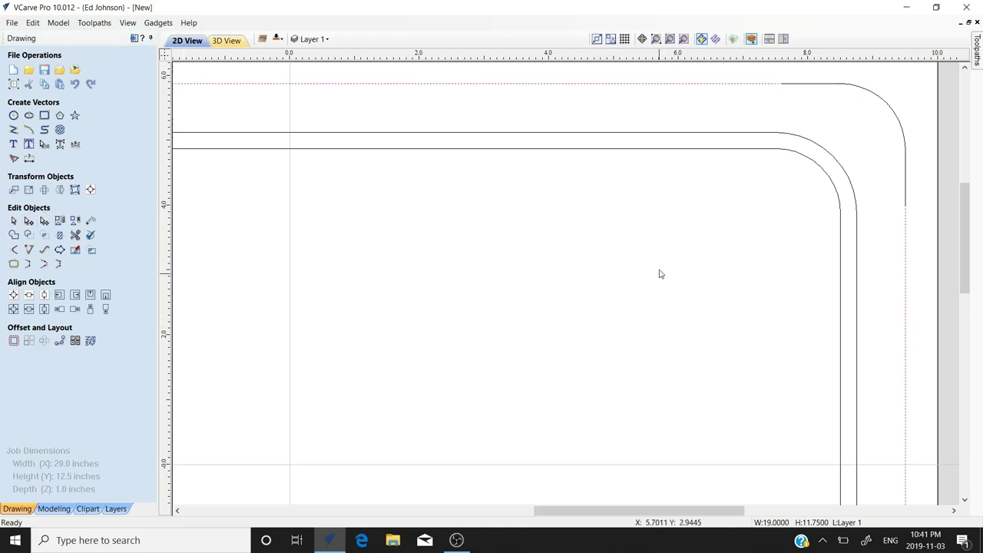
pyautogui.press('F4')
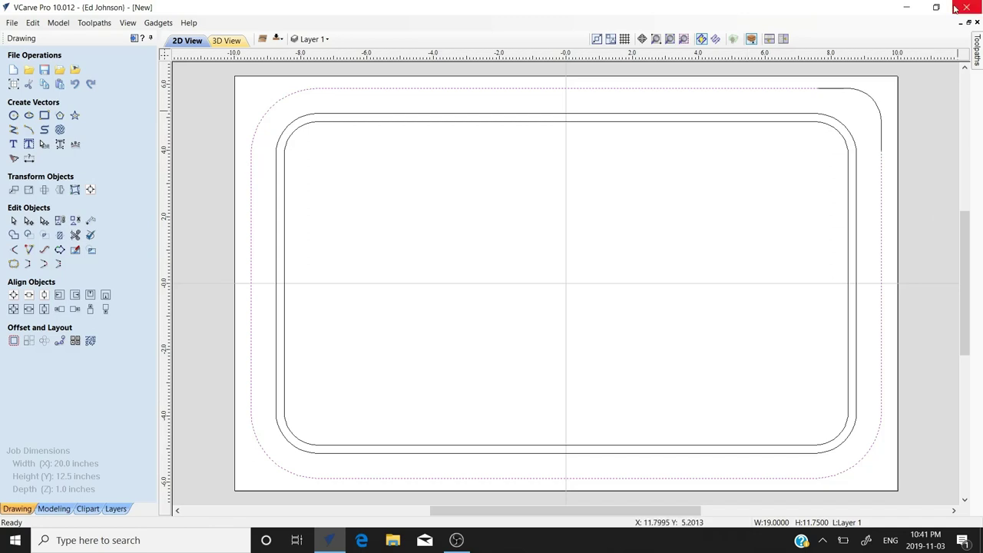
pyautogui.click(876, 107)
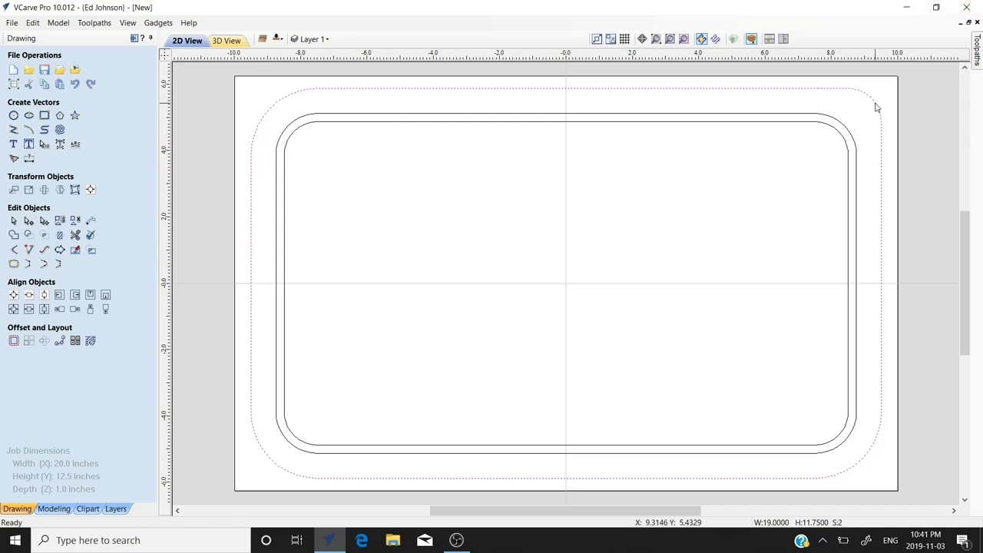
pyautogui.click(14, 263)
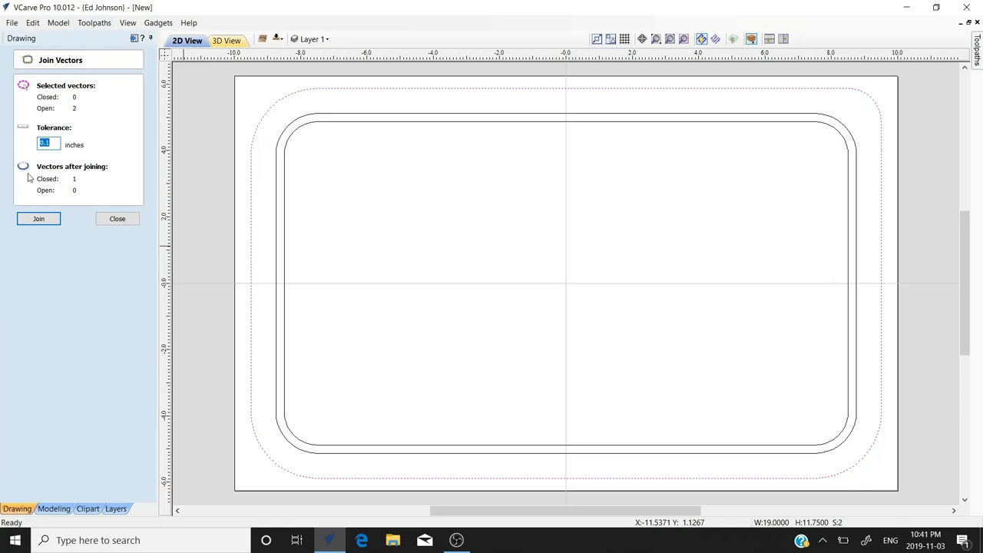
pyautogui.click(39, 220)
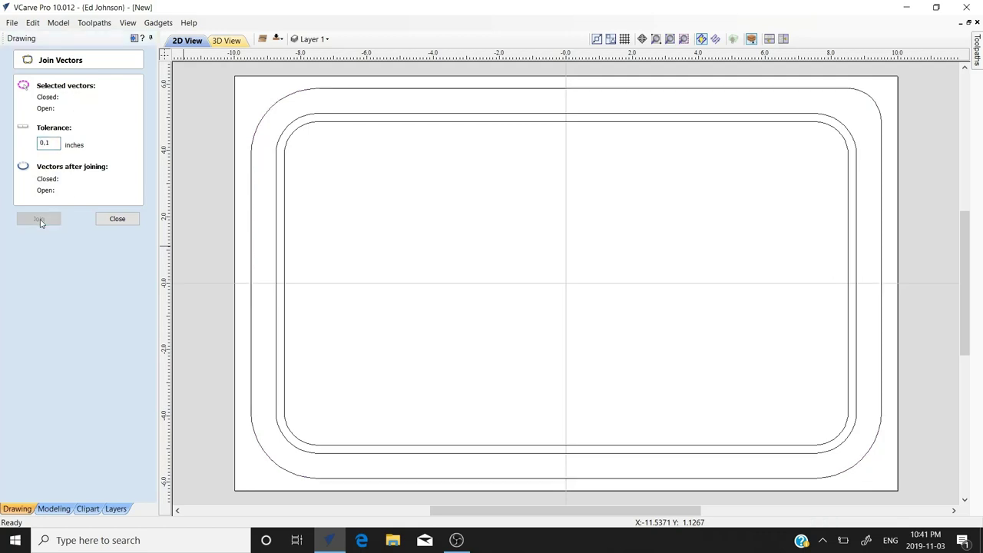
pyautogui.click(102, 222)
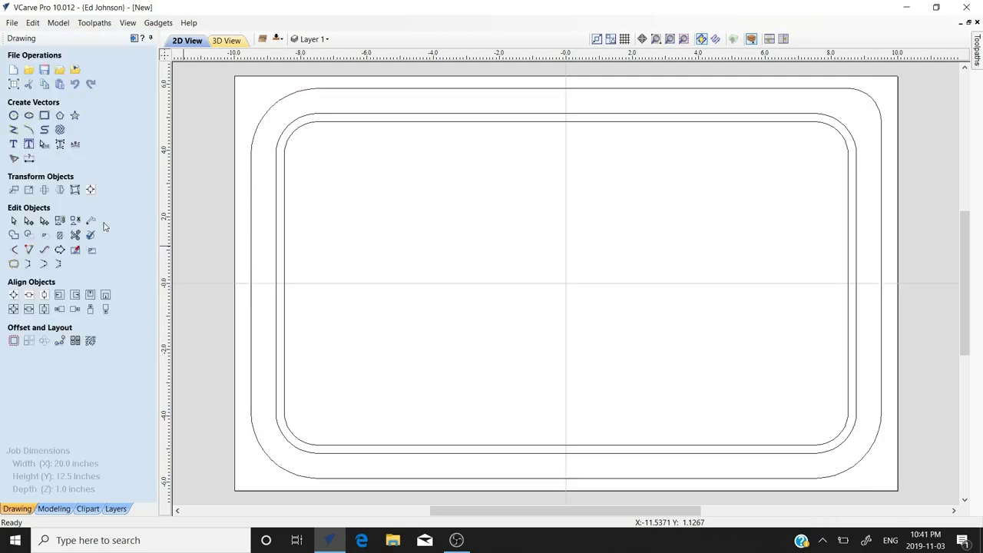
pyautogui.click(251, 219)
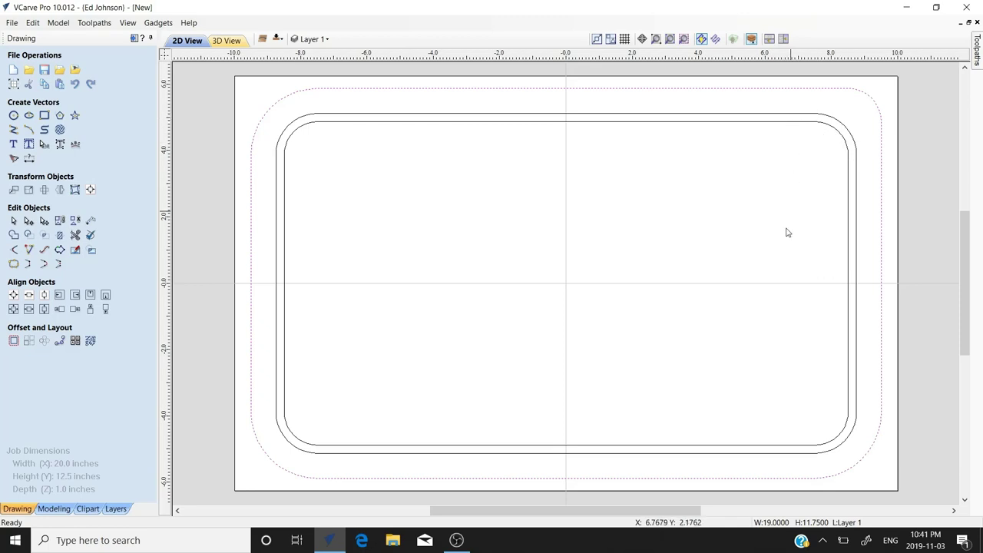
# Step: Draw a vertical line about 10.25 inches long at about X 7, between the top and bottom edges of the larger inner outline
pyautogui.click(13, 131)
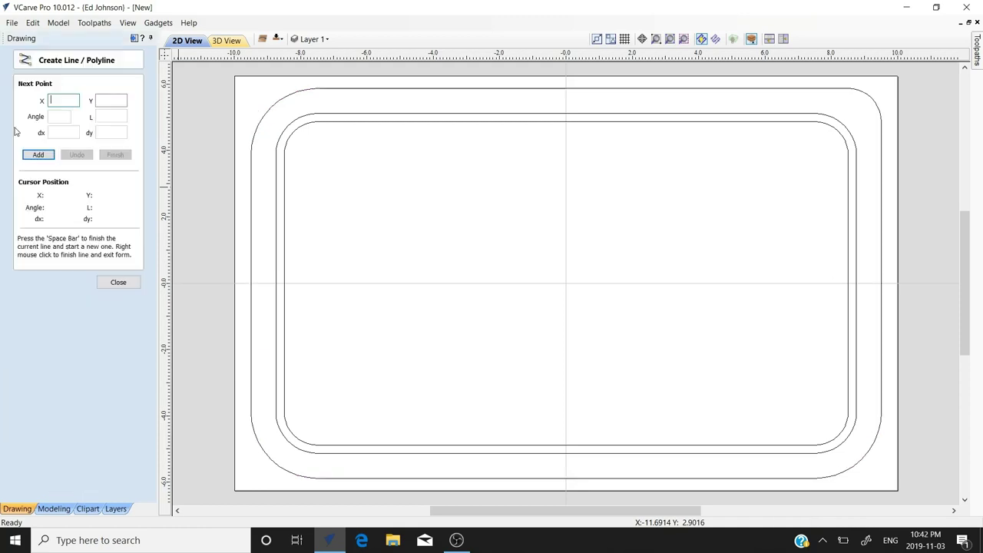
pyautogui.click(798, 116)
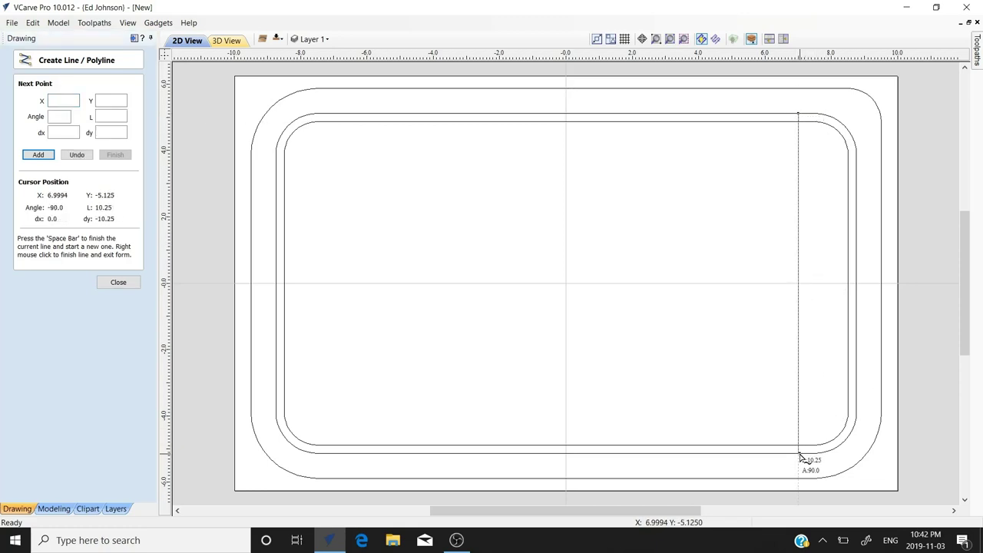
pyautogui.click(800, 456)
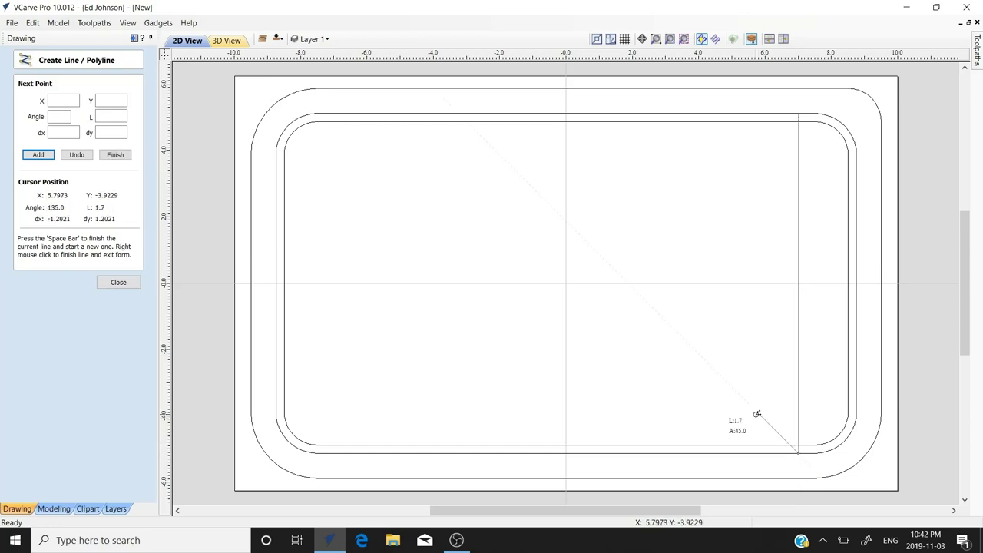
pyautogui.press('space')
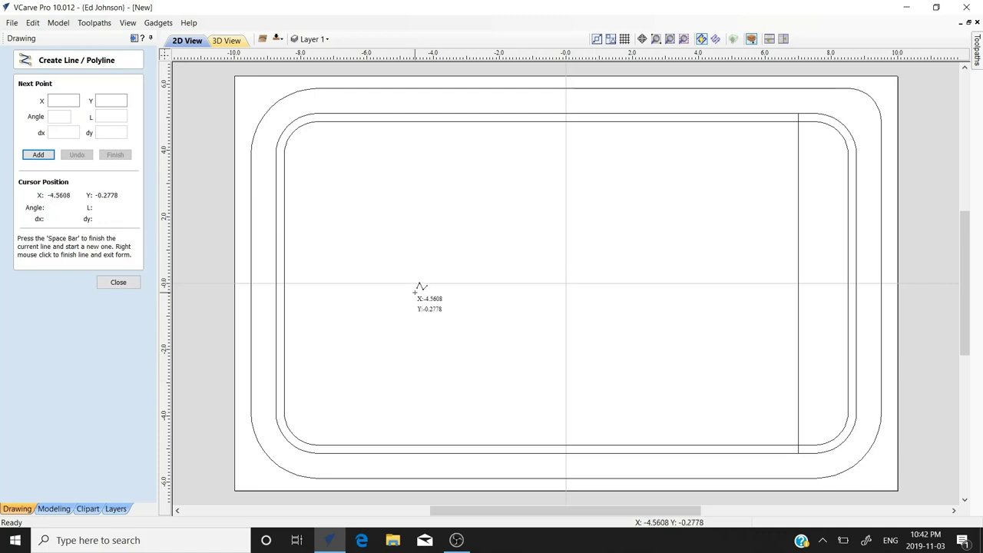
pyautogui.click(111, 284)
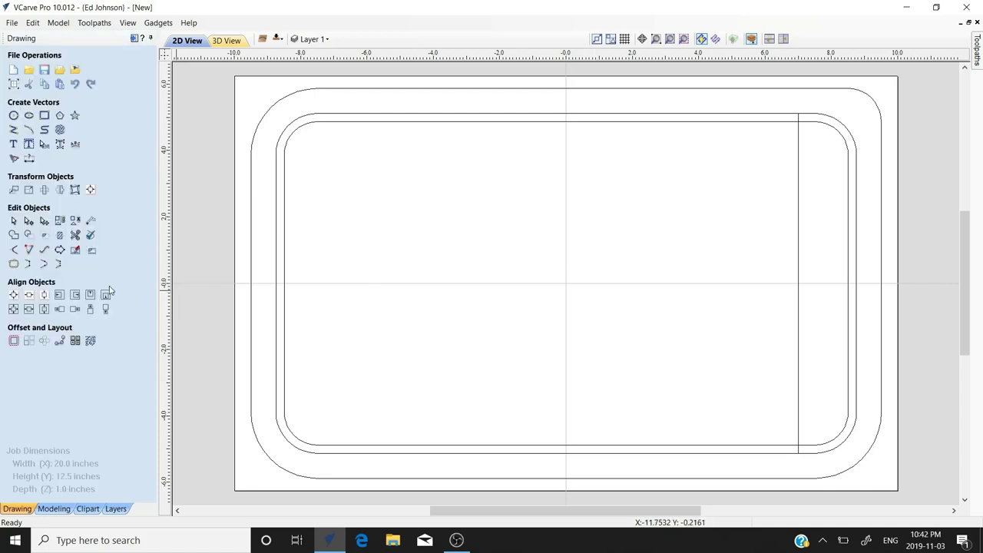
# Step: Trim away the larger inner outline left of the vertical line and the smaller inner outline right of it
pyautogui.click(74, 235)
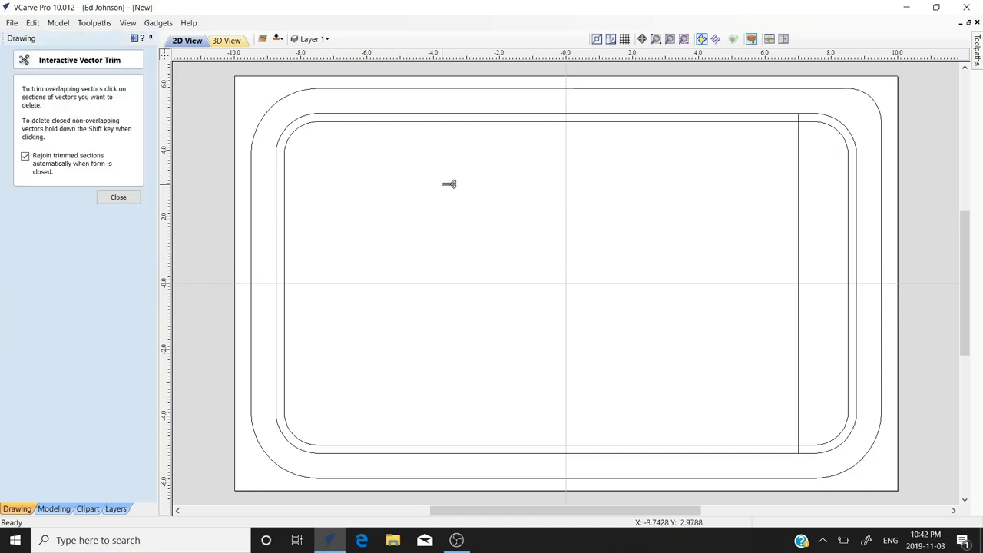
pyautogui.click(666, 114)
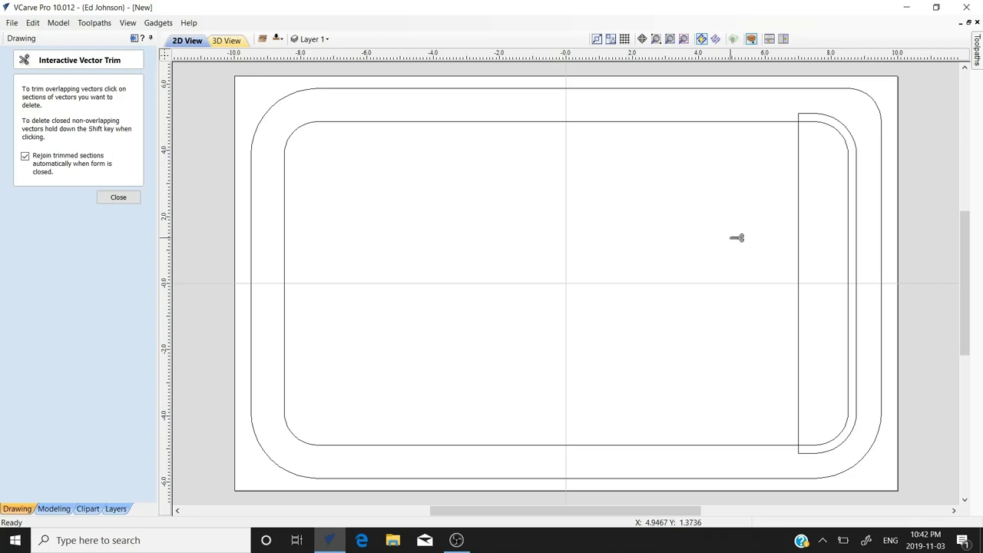
pyautogui.click(849, 344)
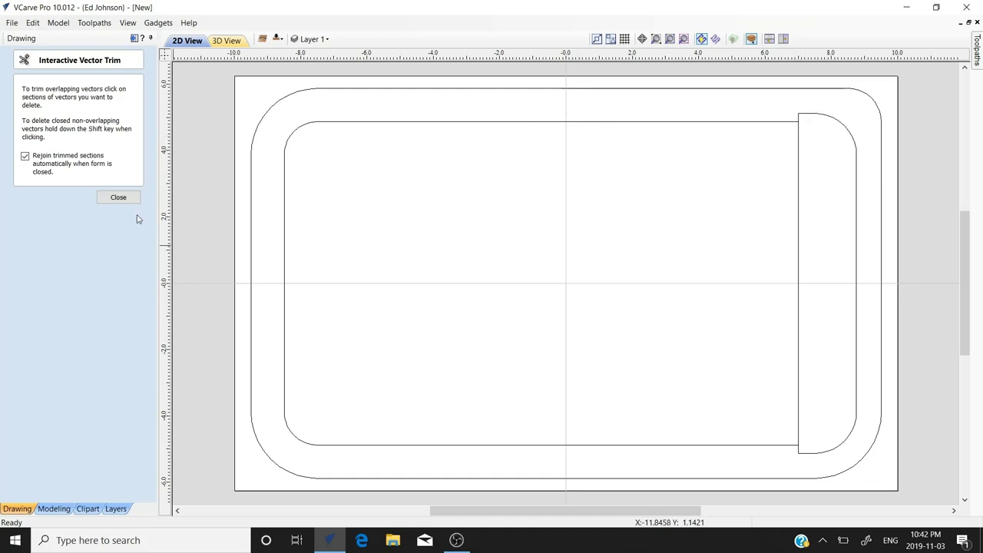
pyautogui.click(120, 198)
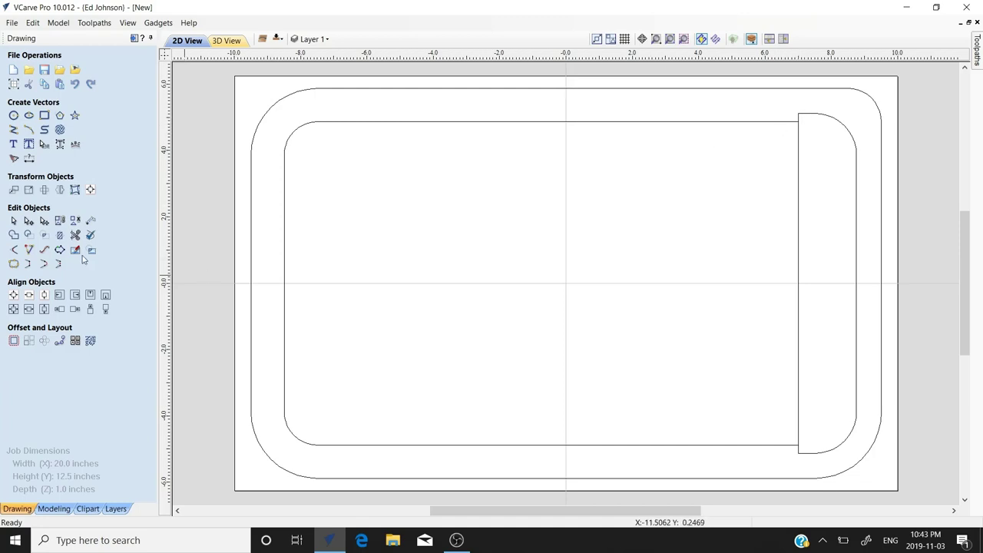
# Step: Extend the smaller inner outline's open top and bottom ends about 0.3 inch to the right, past the vertical line
pyautogui.click(28, 223)
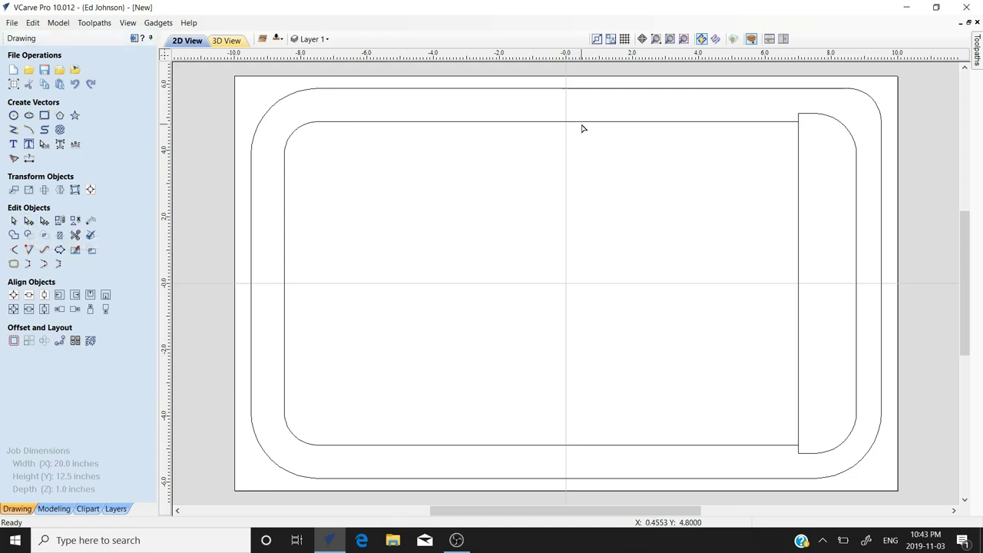
pyautogui.click(667, 123)
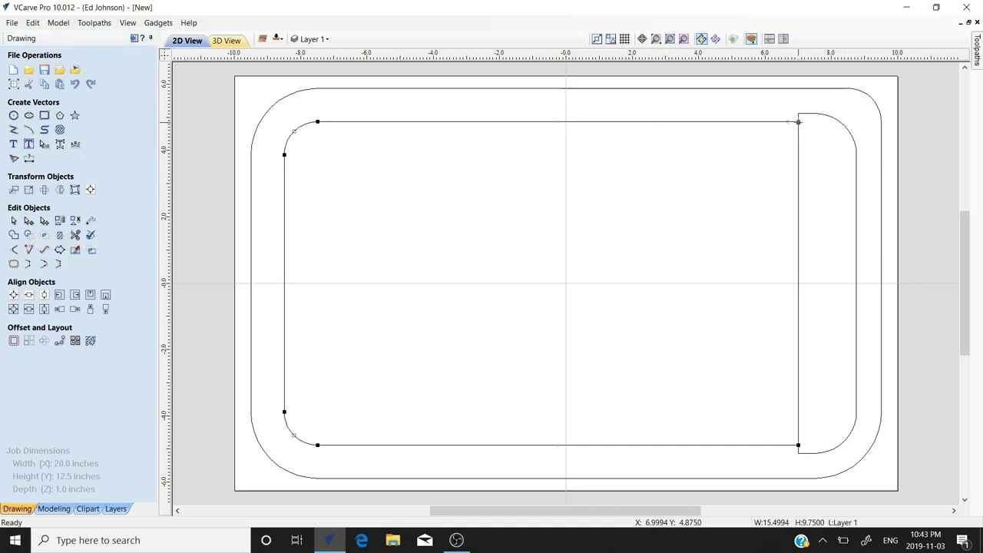
pyautogui.moveTo(799, 121); pyautogui.dragTo(808, 121)
pyautogui.moveTo(798, 444); pyautogui.dragTo(809, 446)
# Step: Cut the open inner outline at the middle of its left edge and make that point the start point of both halves
pyautogui.rightClick(285, 286)
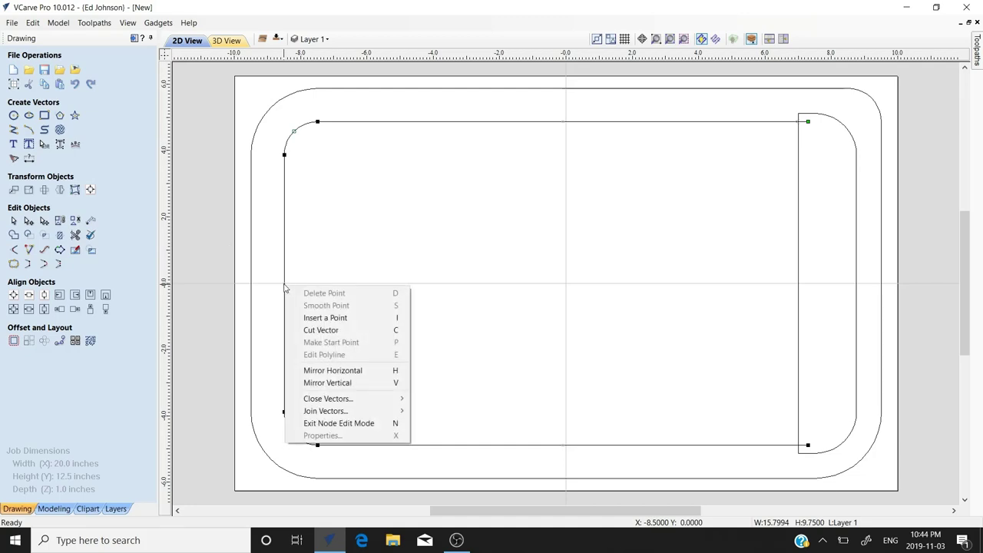
pyautogui.click(316, 334)
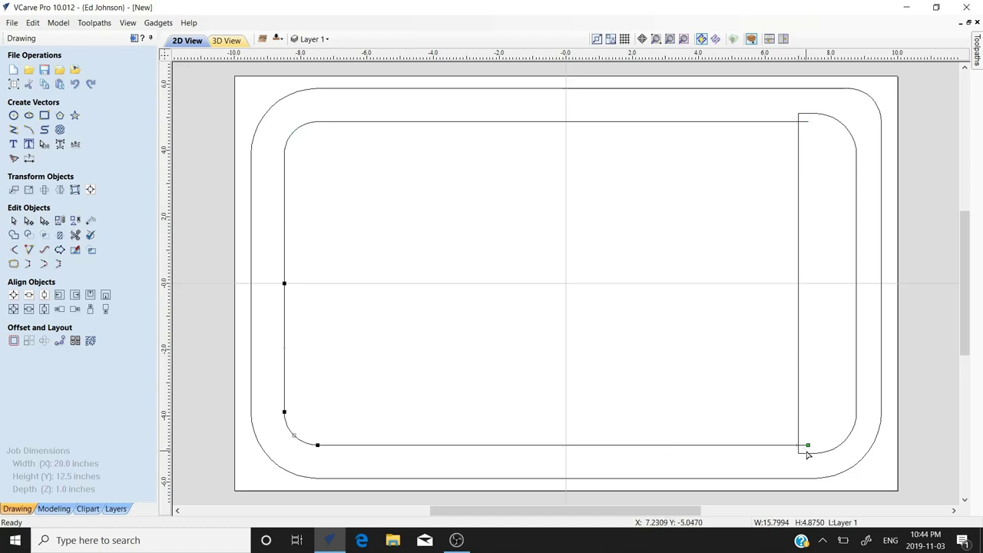
pyautogui.click(716, 125)
pyautogui.rightClick(284, 282)
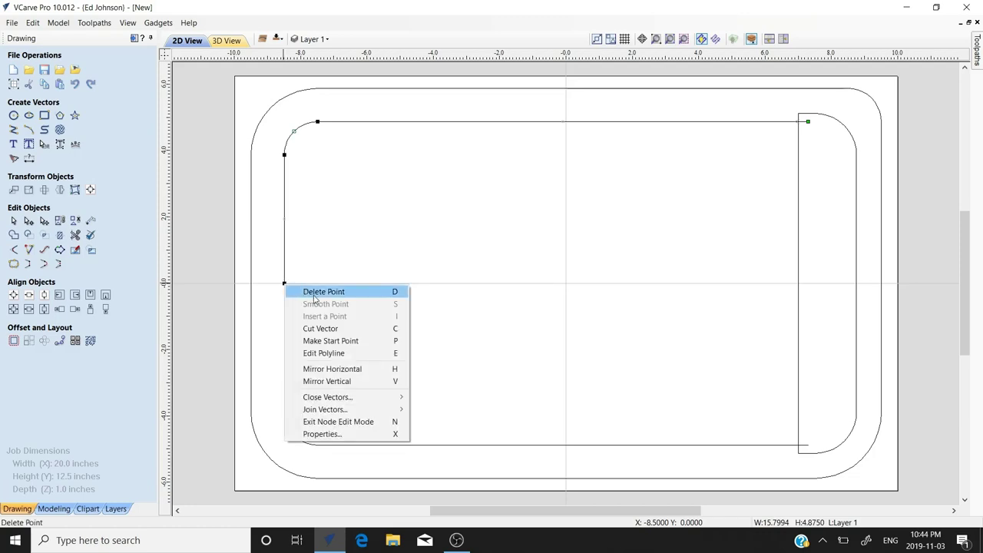
pyautogui.click(324, 341)
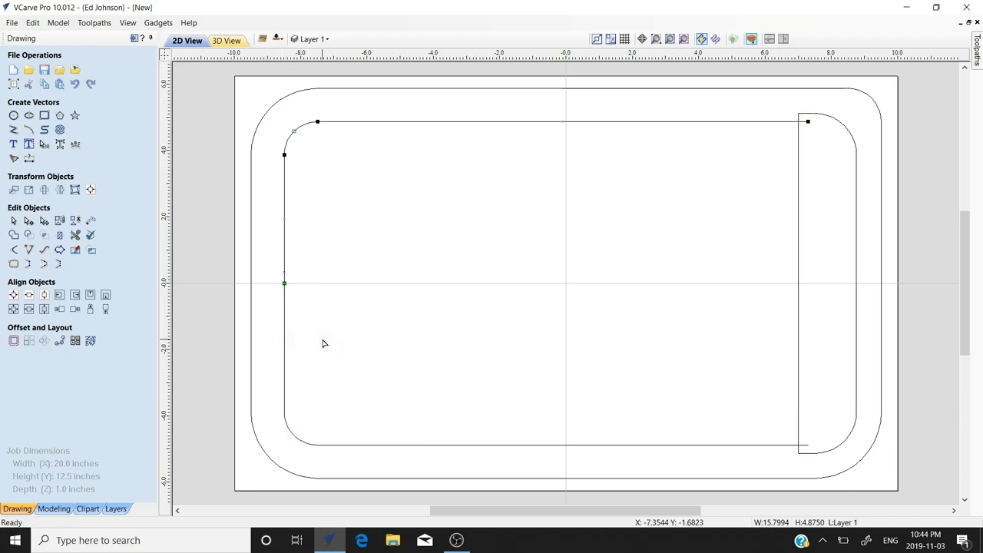
pyautogui.click(284, 349)
pyautogui.rightClick(285, 284)
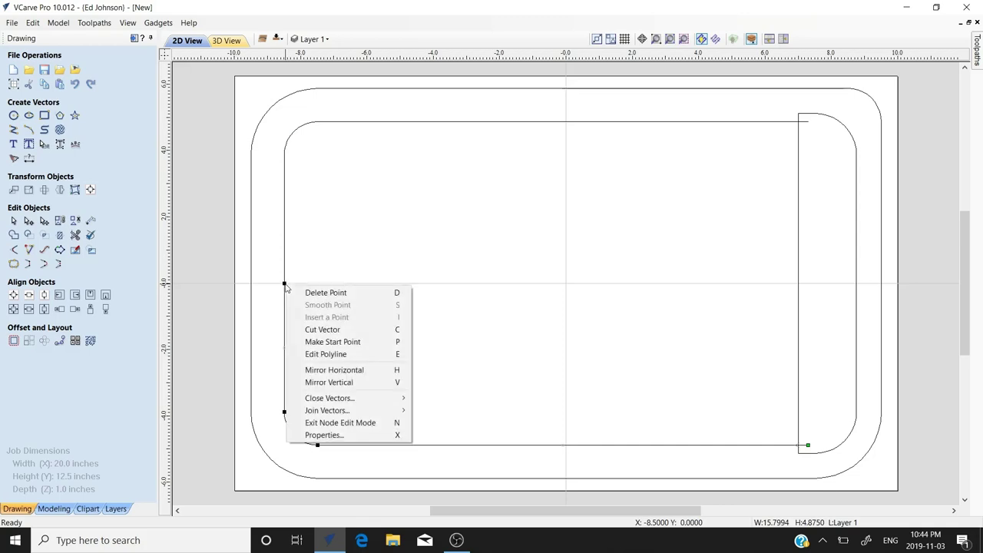
pyautogui.click(318, 344)
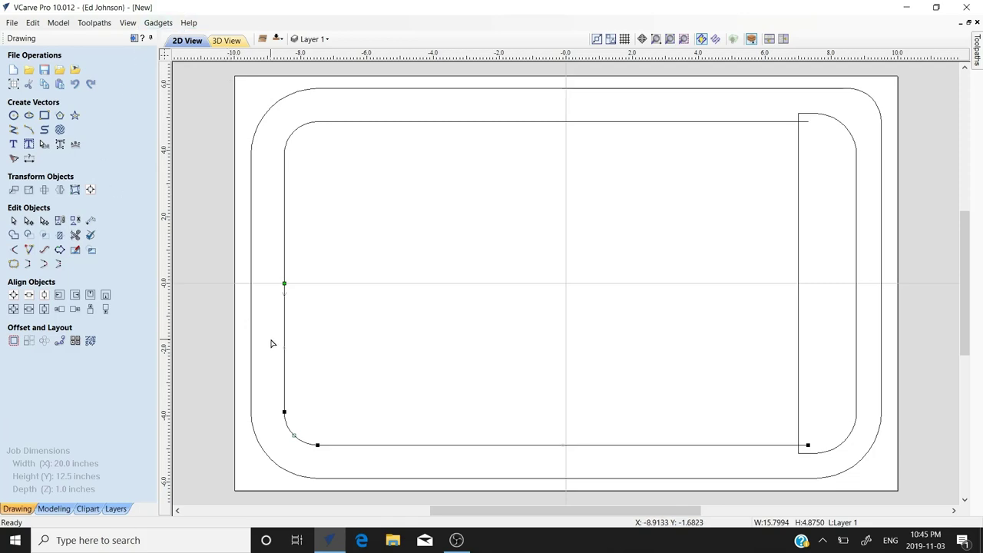
pyautogui.press('Escape')
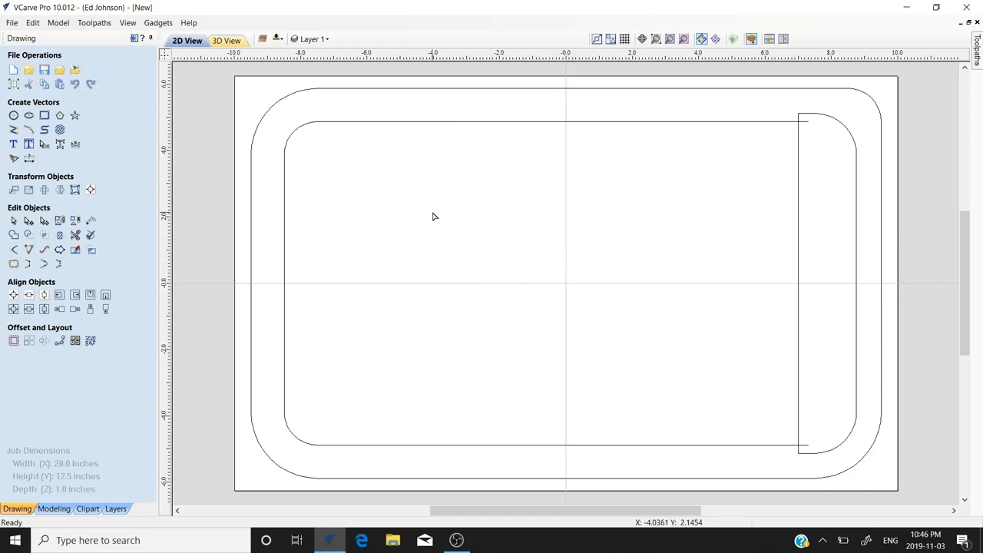
# Step: Import the "-turkey-" image from the Documents folder and select it in the drawing
pyautogui.click(78, 72)
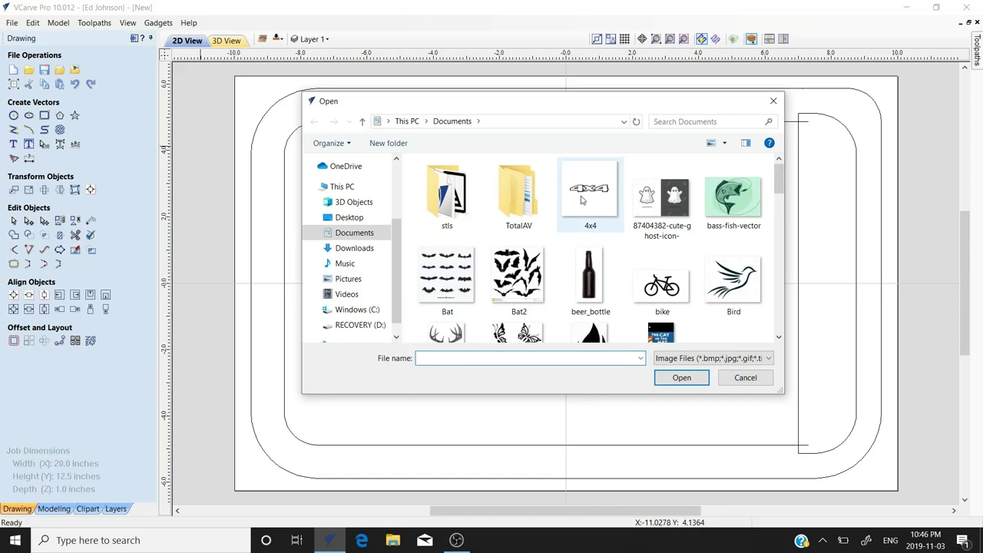
pyautogui.scroll(-15, 581, 199)
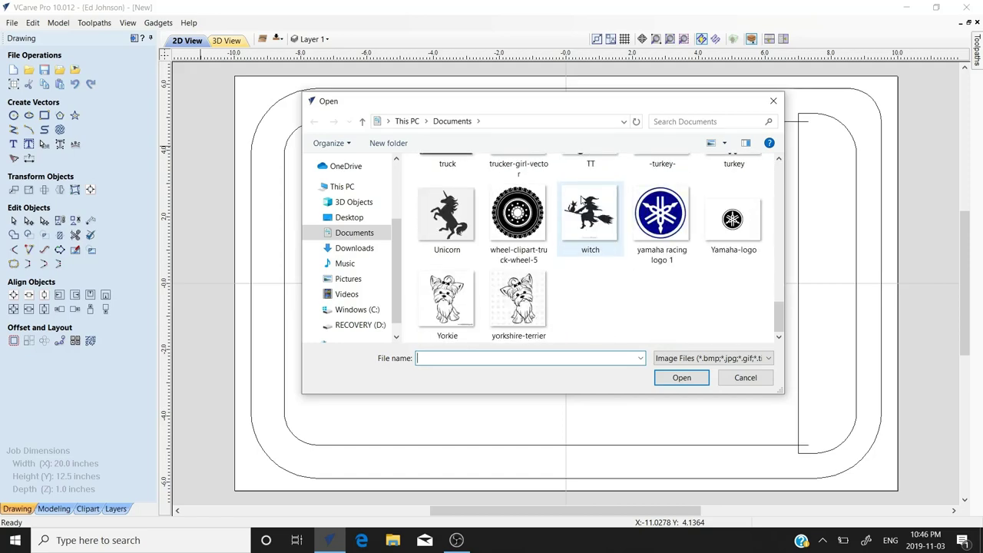
pyautogui.scroll(10, 581, 200)
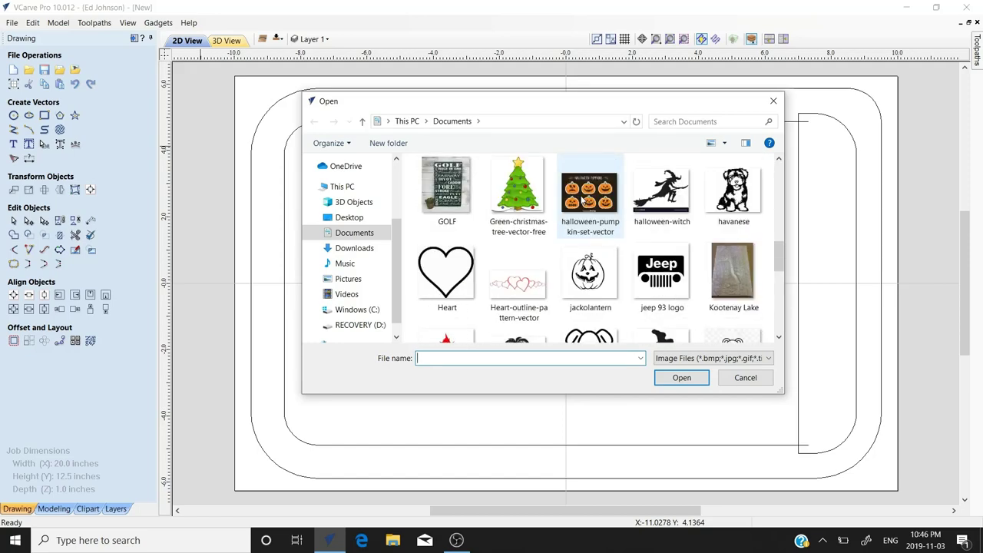
pyautogui.scroll(1, 581, 200)
pyautogui.scroll(3, 582, 200)
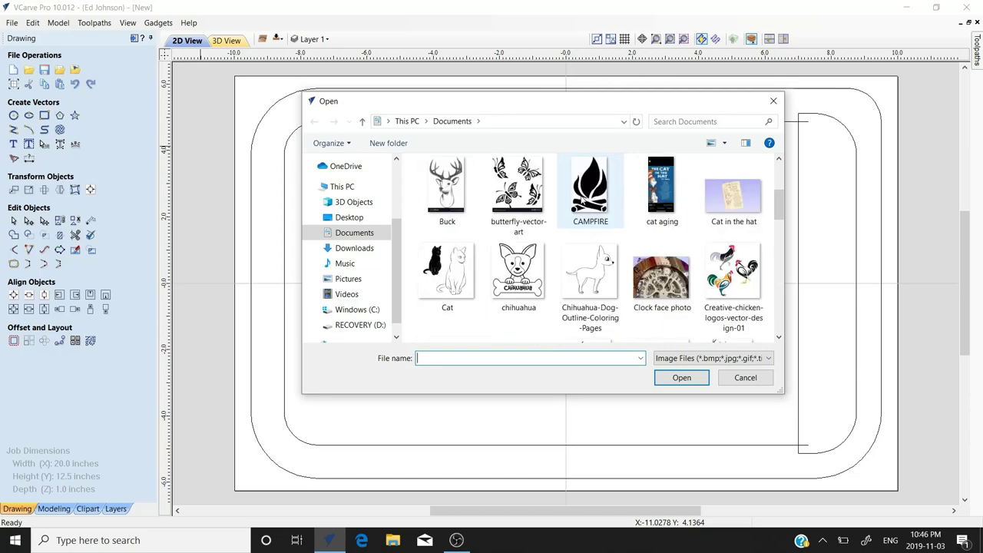
pyautogui.scroll(2, 583, 199)
pyautogui.scroll(-5, 583, 200)
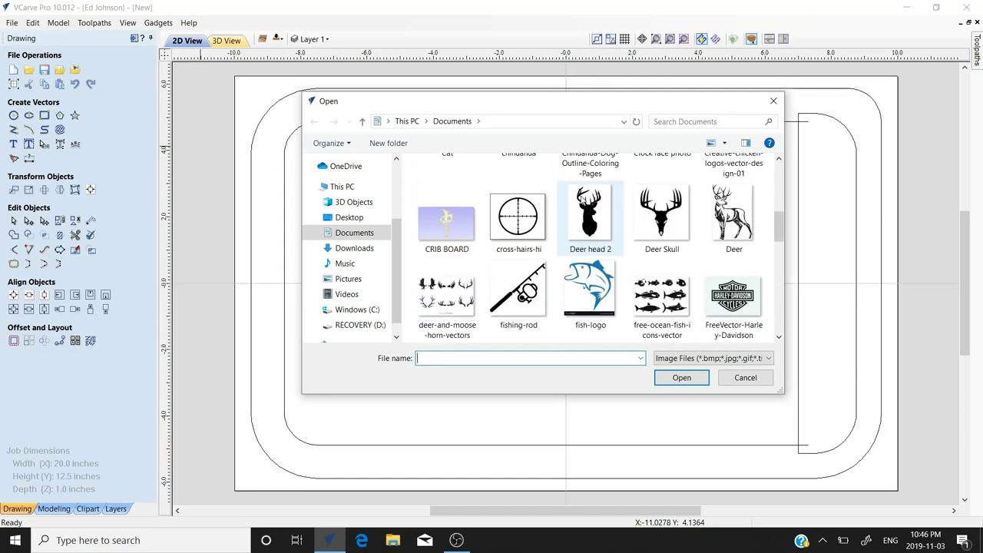
pyautogui.scroll(-5, 583, 199)
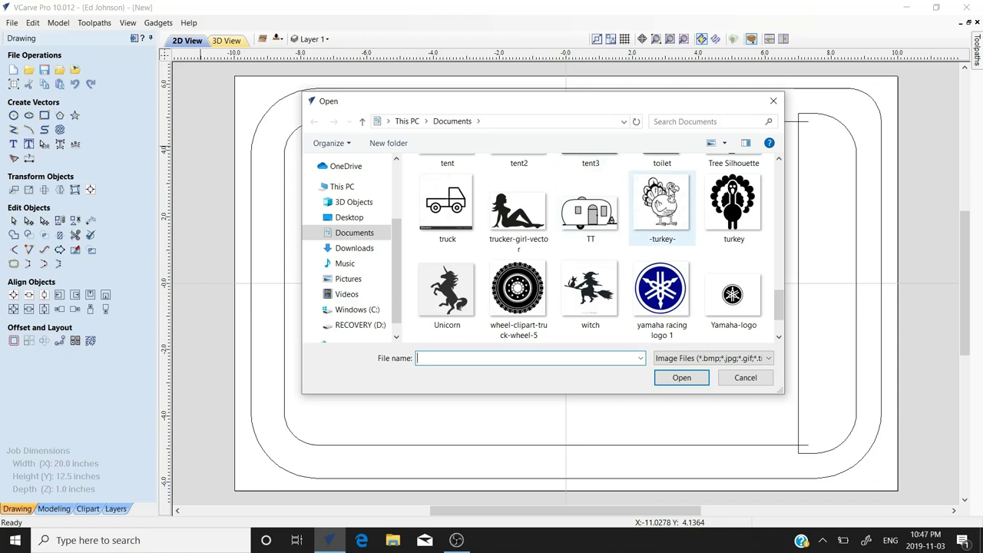
pyautogui.click(661, 204)
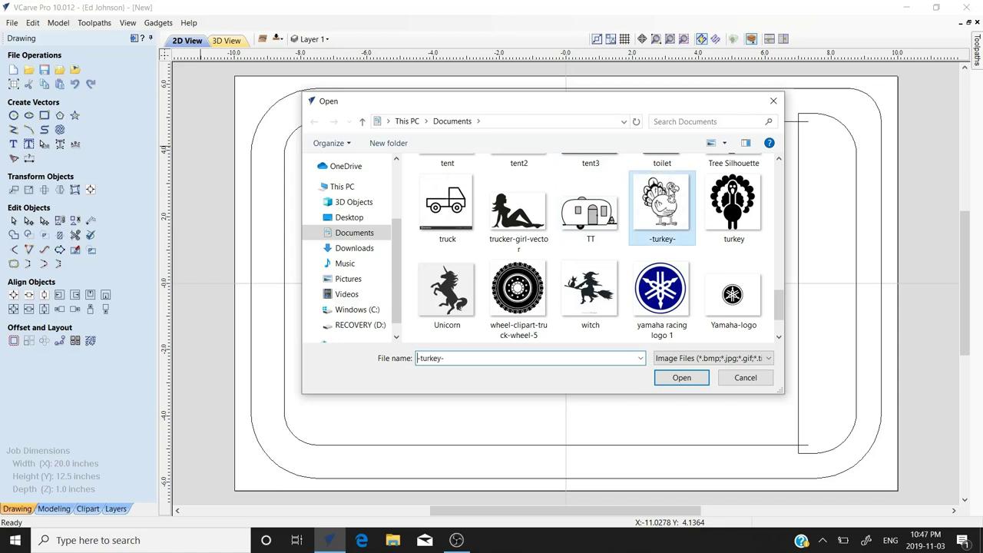
pyautogui.click(681, 378)
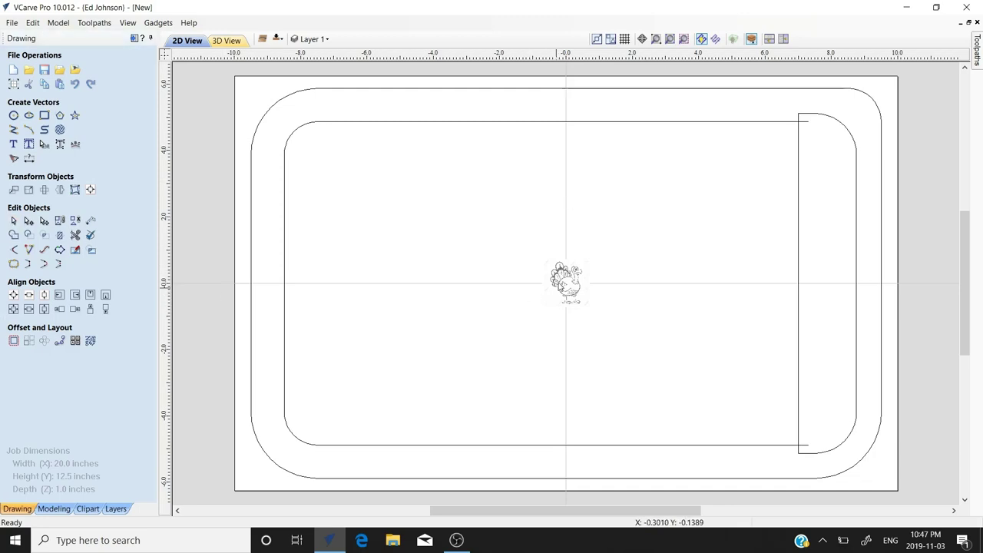
pyautogui.click(560, 273)
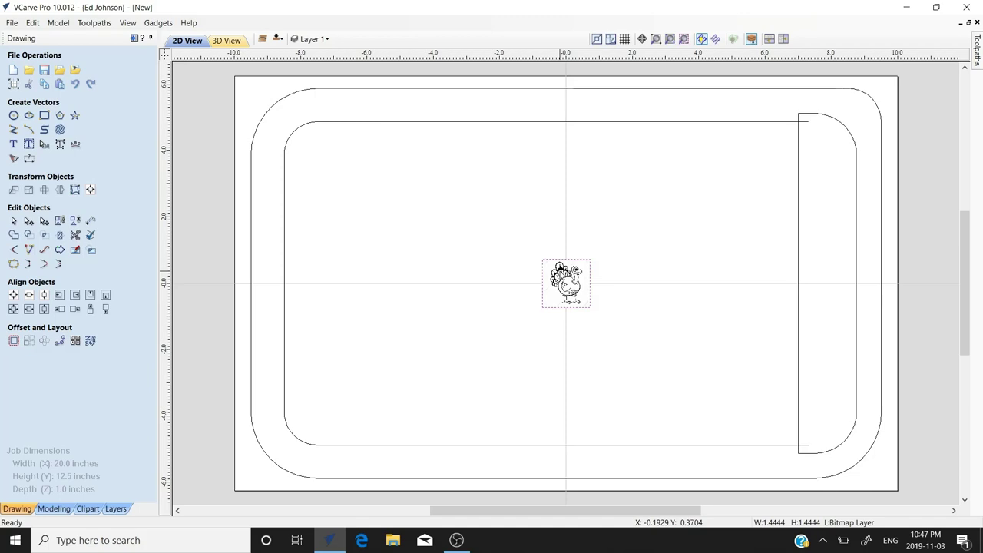
# Step: Enlarge the imported turkey image proportionally to about 6.9 inches square around the middle of the board
pyautogui.click(560, 273)
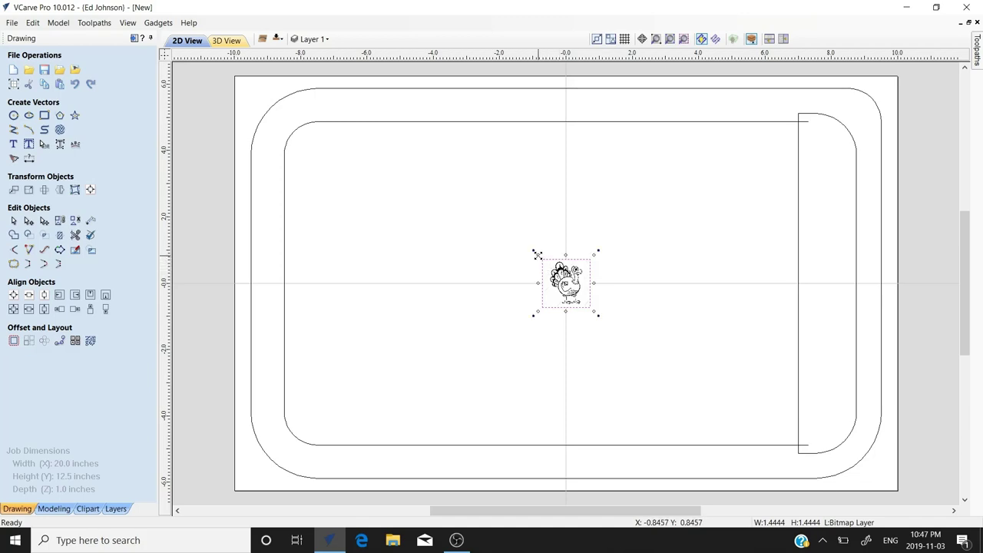
pyautogui.moveTo(538, 254); pyautogui.dragTo(442, 162)
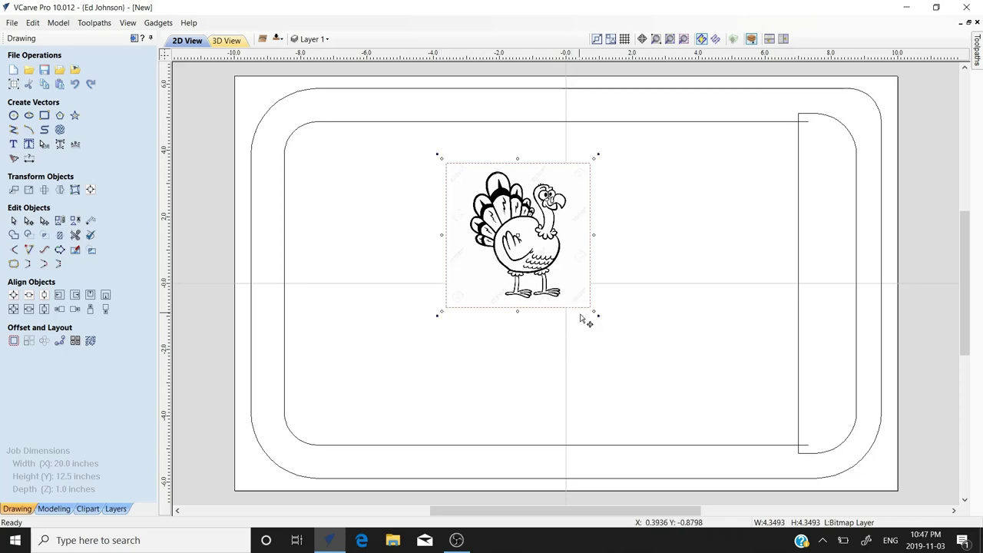
pyautogui.moveTo(595, 315); pyautogui.dragTo(675, 424)
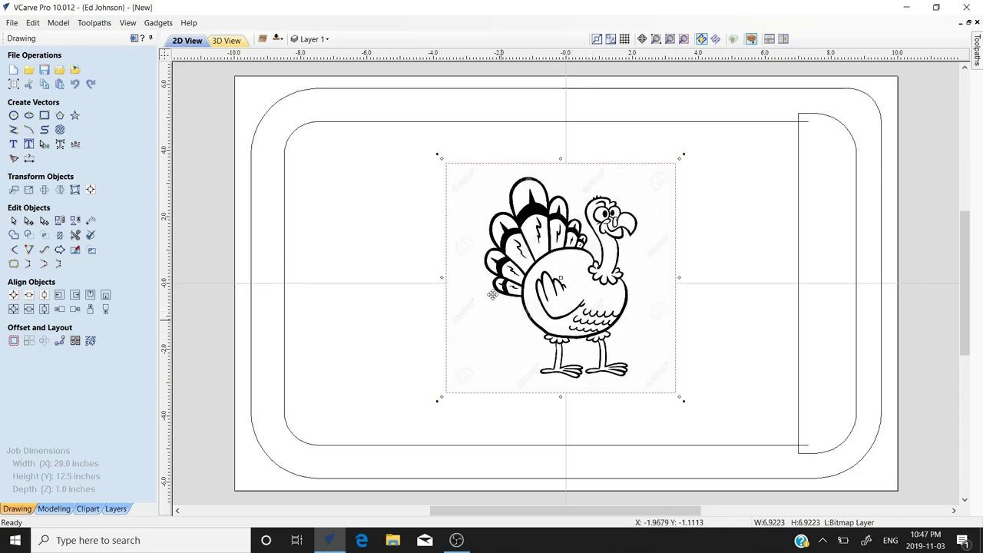
pyautogui.click(558, 261)
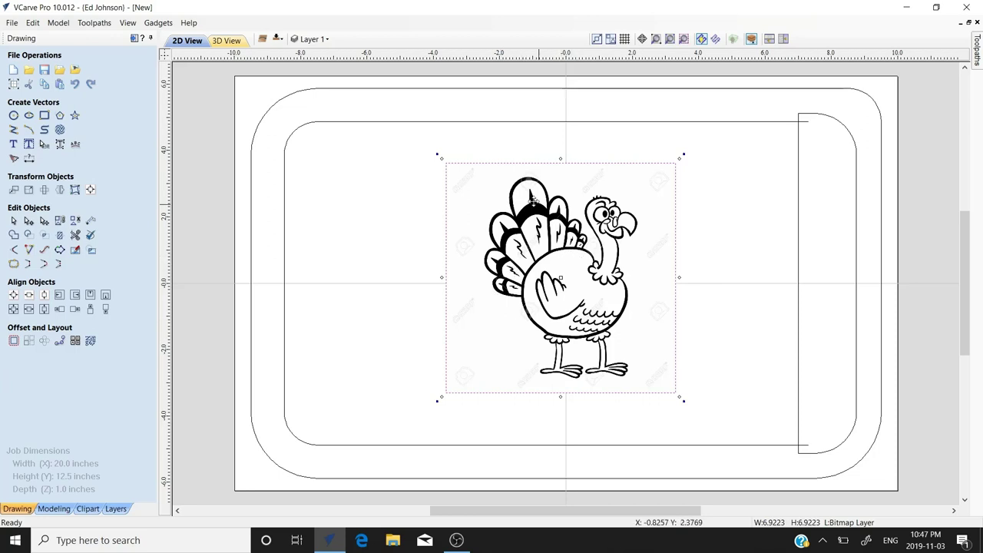
# Step: Trace the turkey image in black and white at a 0.50 threshold, preview it, and apply it as grouped vectors
pyautogui.click(15, 160)
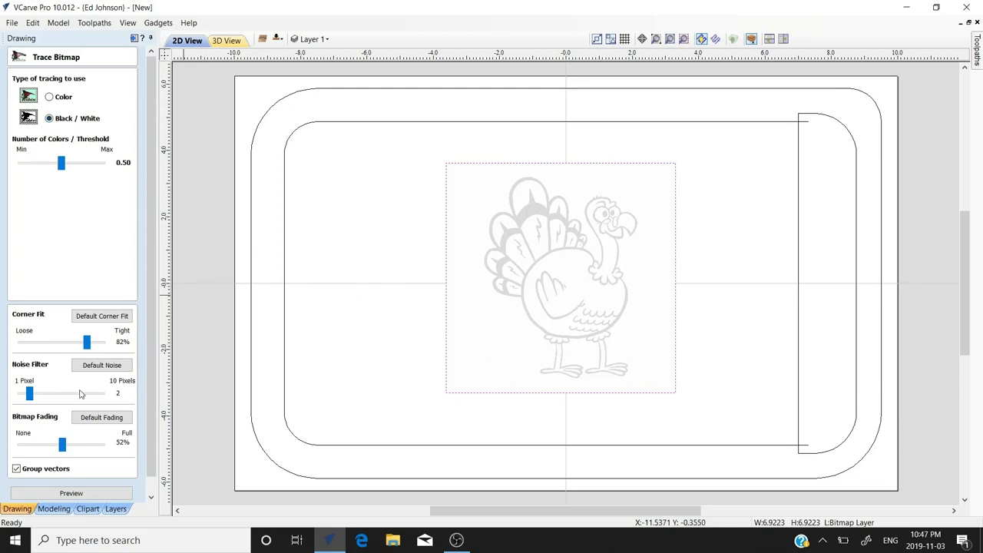
pyautogui.scroll(-1, 151, 378)
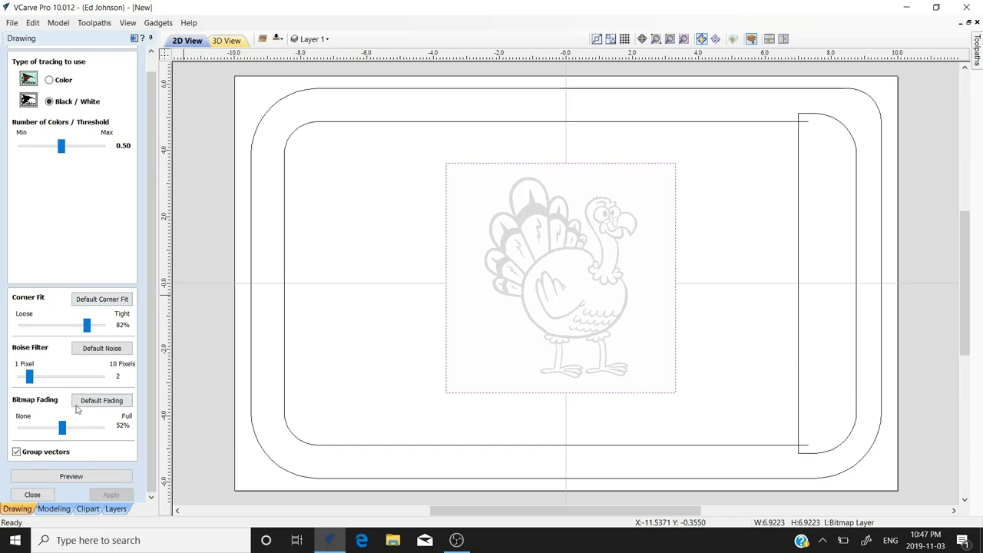
pyautogui.click(71, 477)
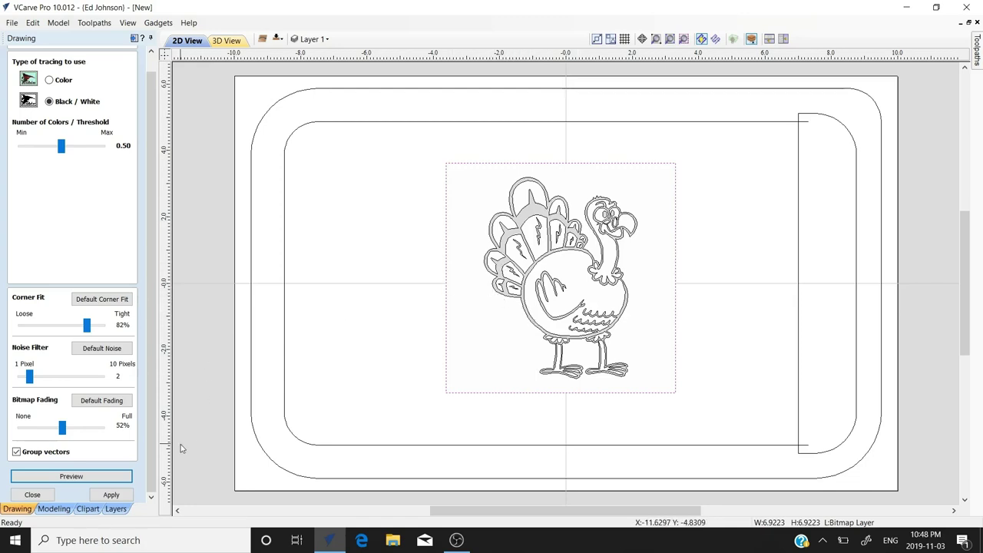
pyautogui.click(110, 496)
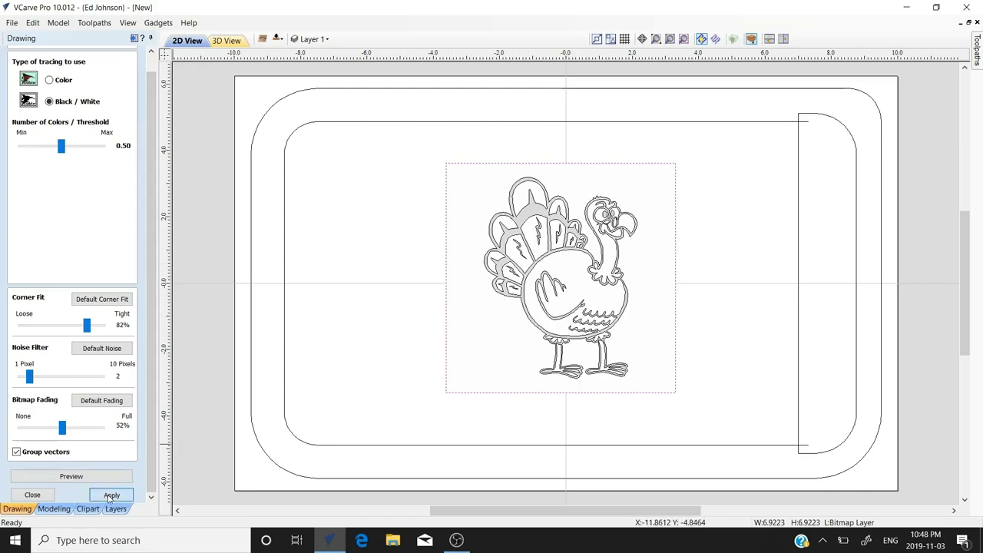
pyautogui.click(32, 497)
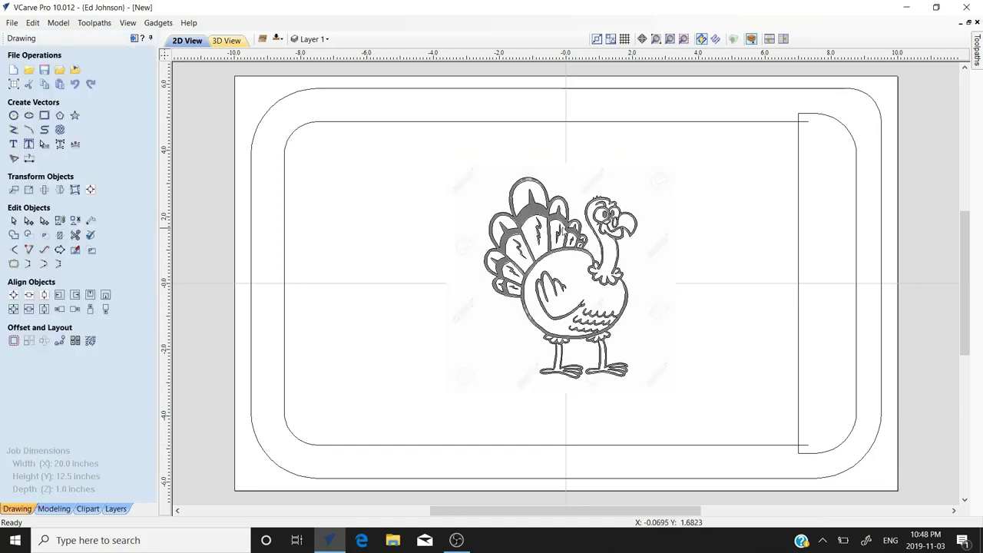
# Step: Delete the turkey bitmap behind the traced vectors
pyautogui.click(481, 209)
pyautogui.rightClick(481, 209)
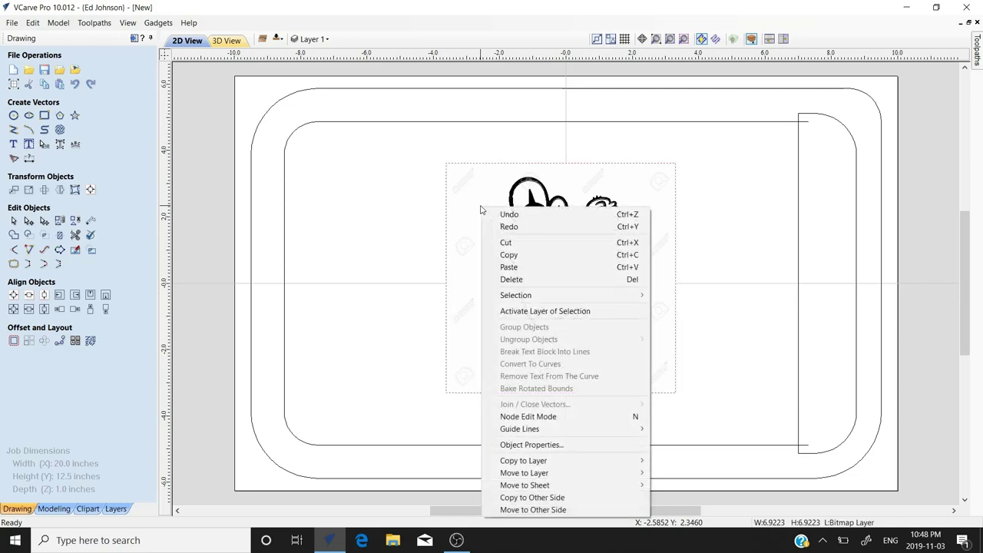
pyautogui.click(509, 280)
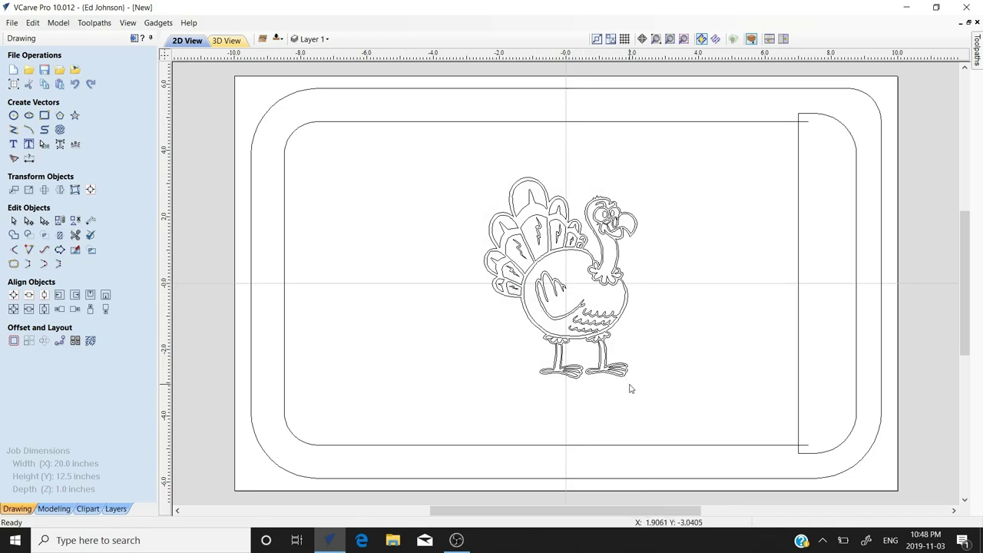
# Step: Enlarge the traced turkey vectors to about 5.7 by 7.5 inches and move them near the board's centre
pyautogui.moveTo(639, 395); pyautogui.dragTo(497, 295)
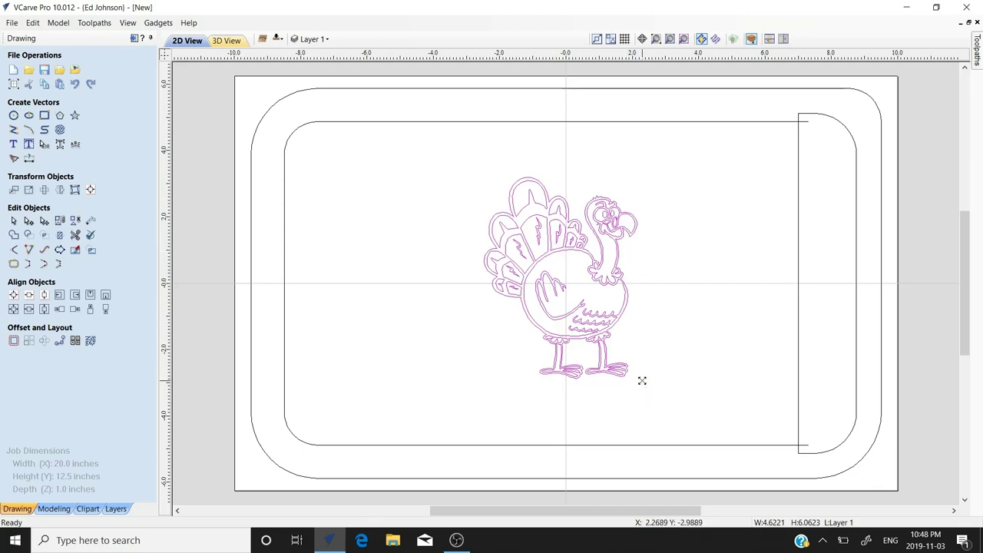
pyautogui.moveTo(644, 384); pyautogui.dragTo(679, 425)
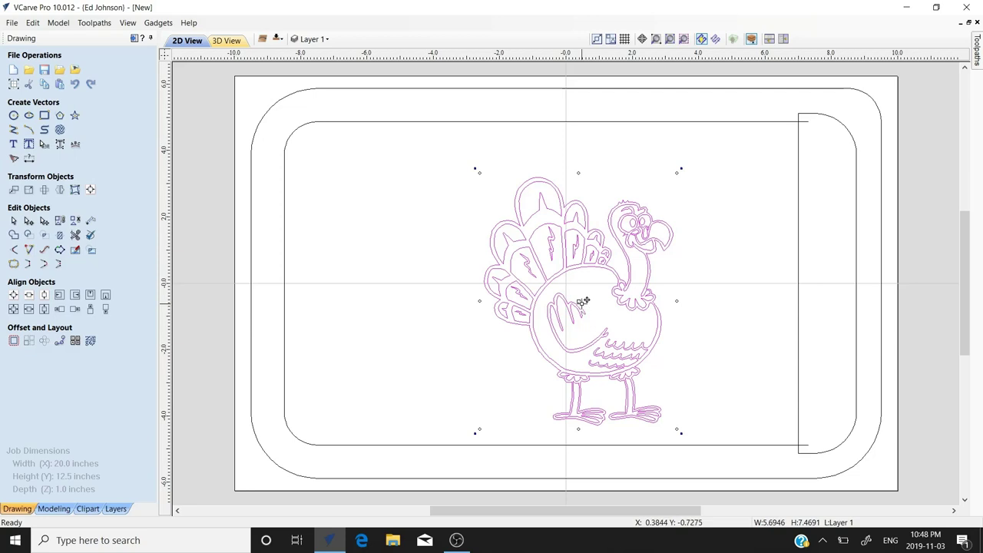
pyautogui.moveTo(579, 299); pyautogui.dragTo(554, 284)
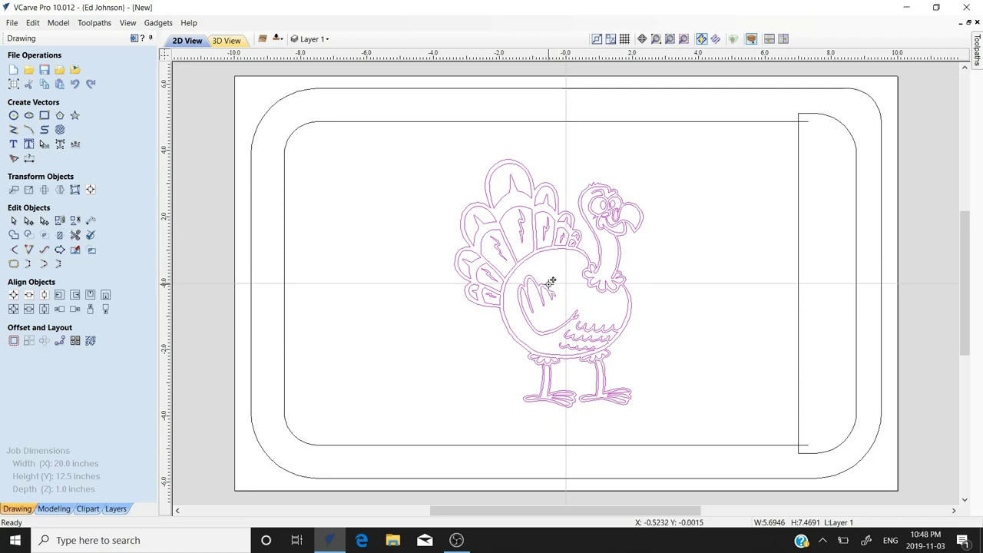
pyautogui.moveTo(550, 282); pyautogui.dragTo(556, 283)
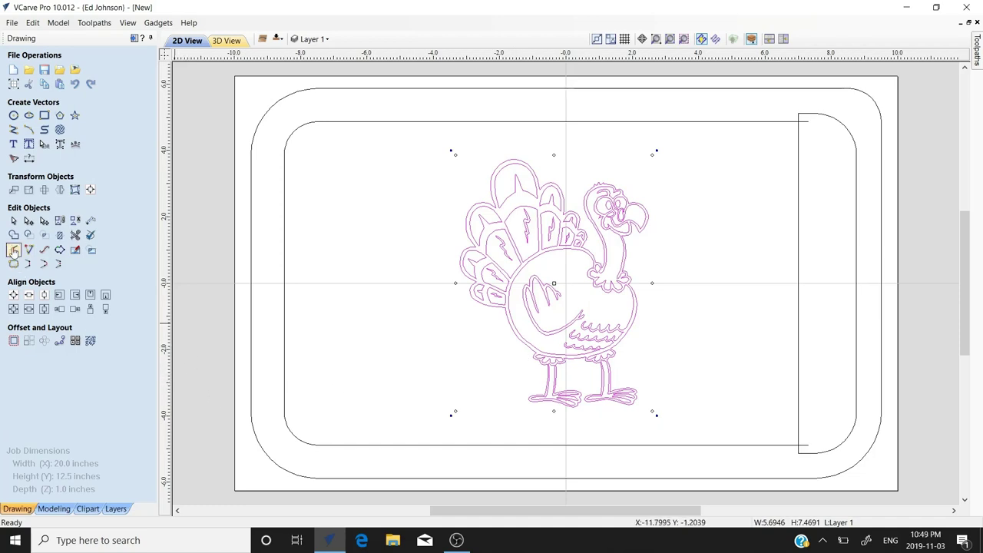
# Step: Copy the turkey vectors to the clipboard
pyautogui.click(13, 220)
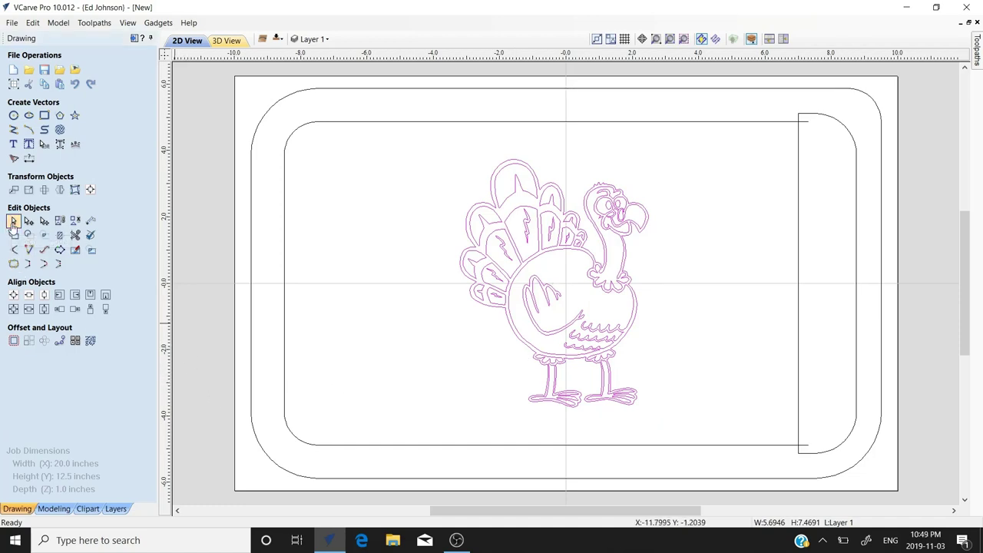
pyautogui.rightClick(530, 265)
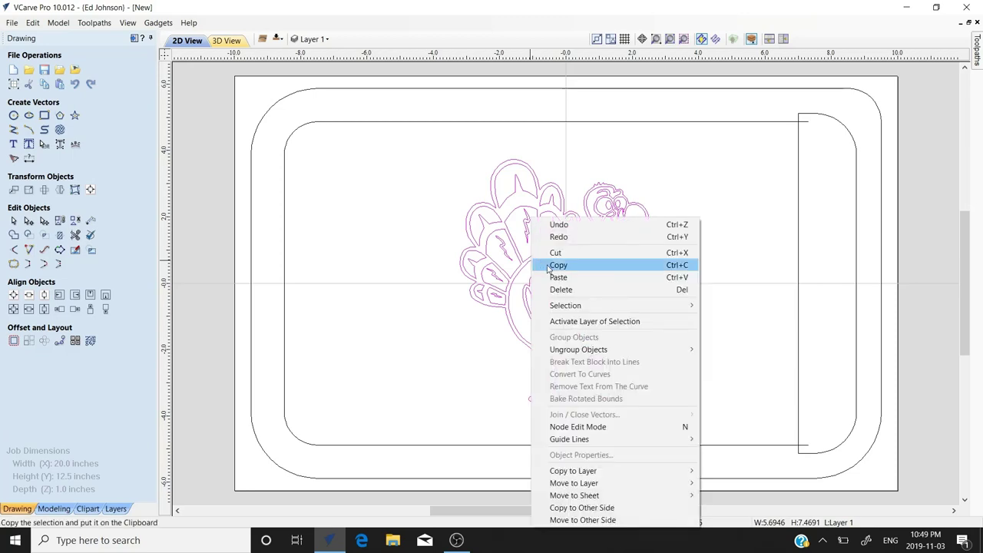
pyautogui.click(548, 266)
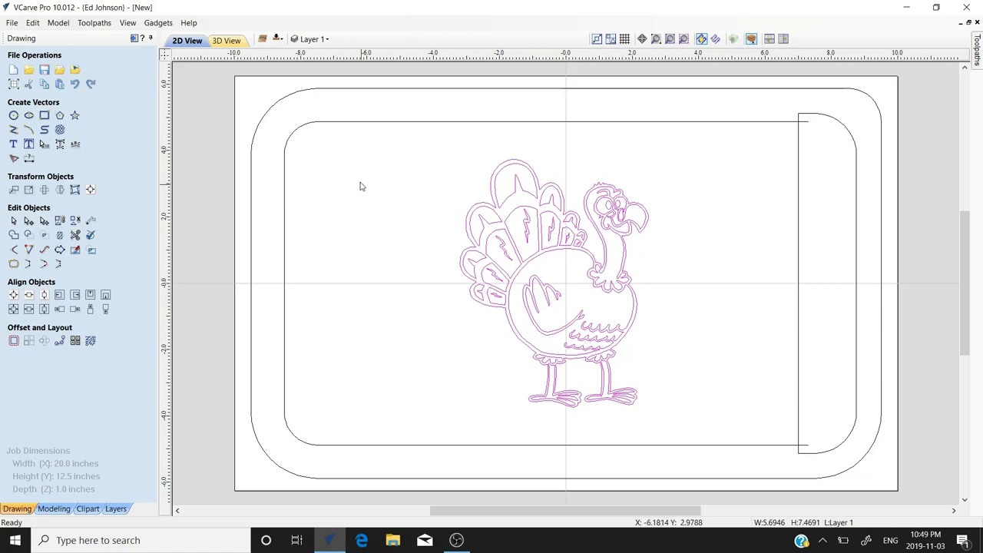
# Step: Close the board drawing and save its changes in Documents as "turkey cutting board"
pyautogui.click(978, 22)
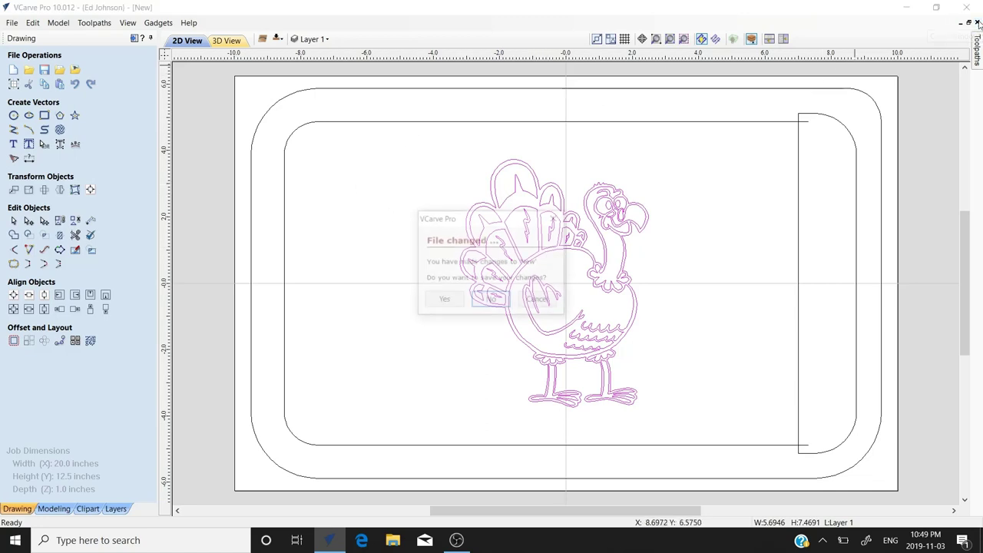
pyautogui.click(450, 303)
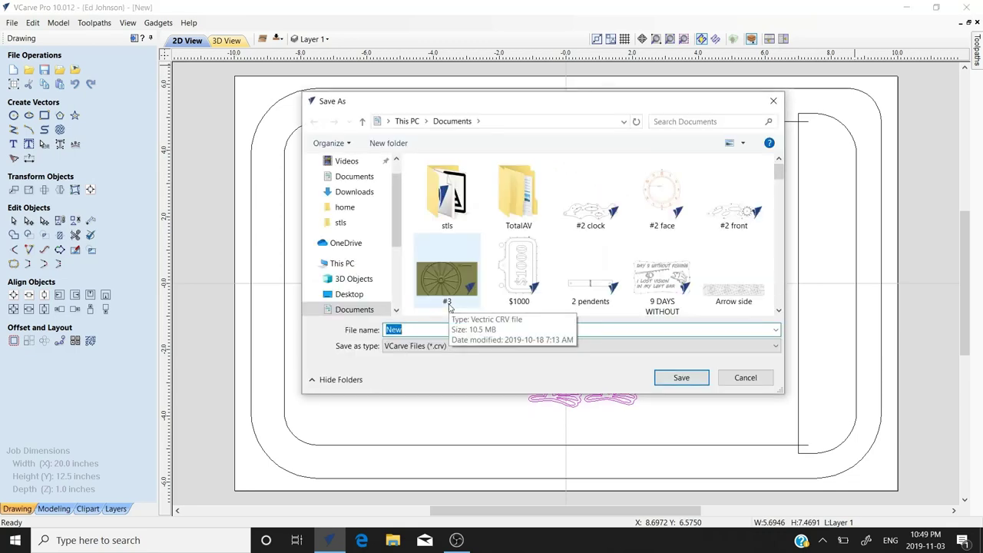
pyautogui.write('Turk')
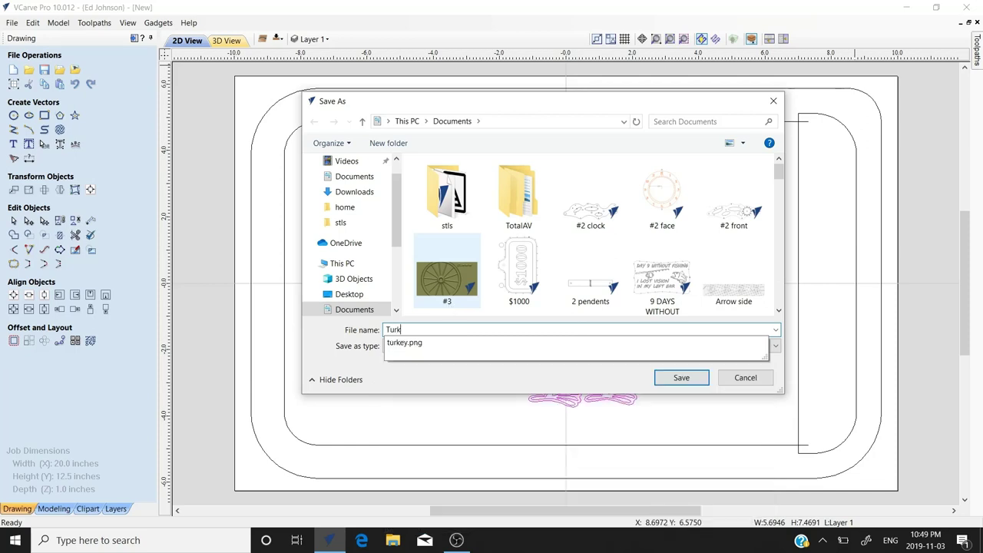
pyautogui.write('ey cutting')
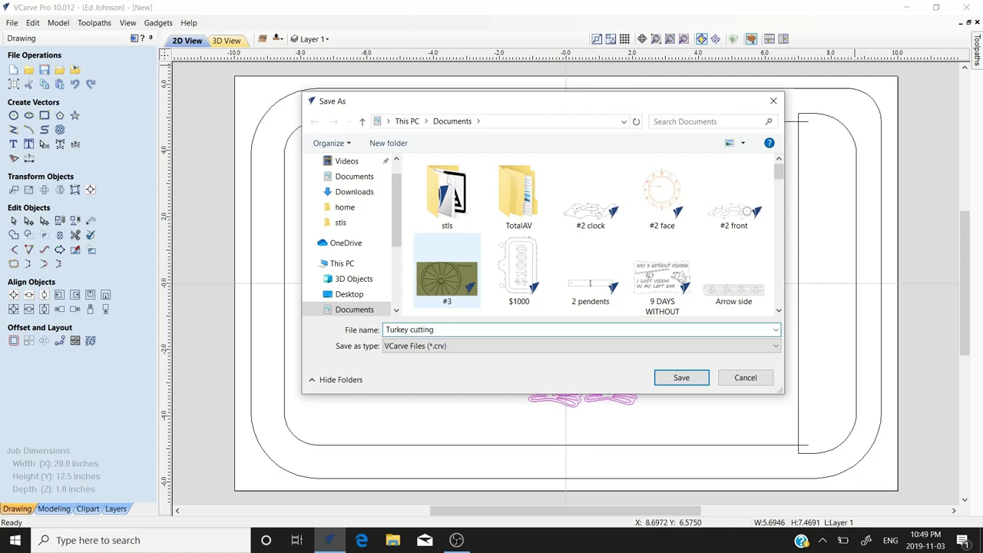
pyautogui.click(449, 306)
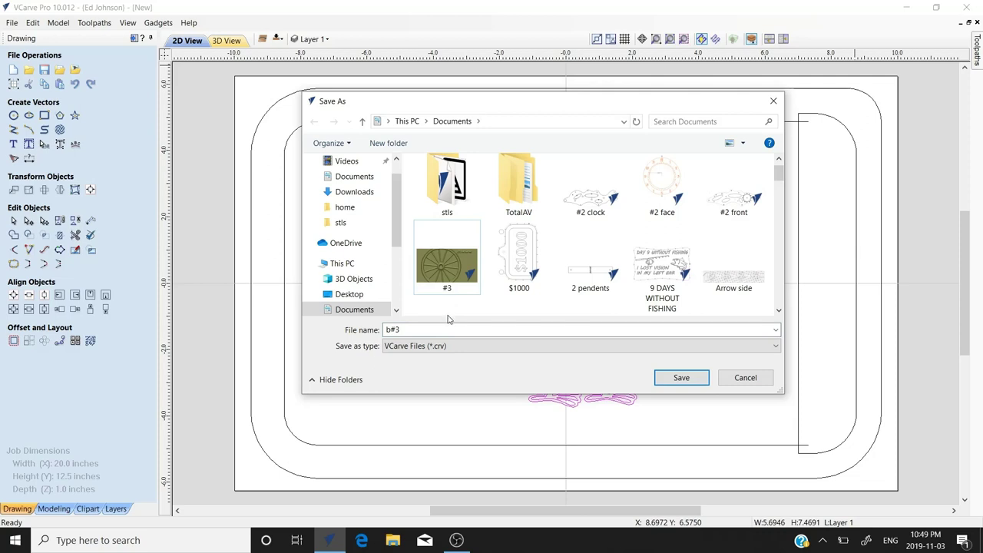
pyautogui.click(442, 329)
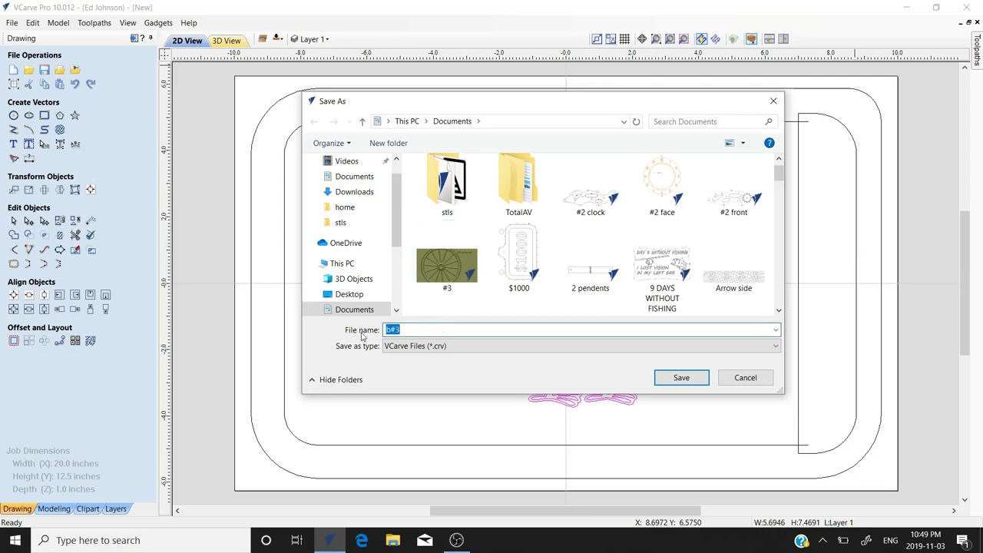
pyautogui.write('t')
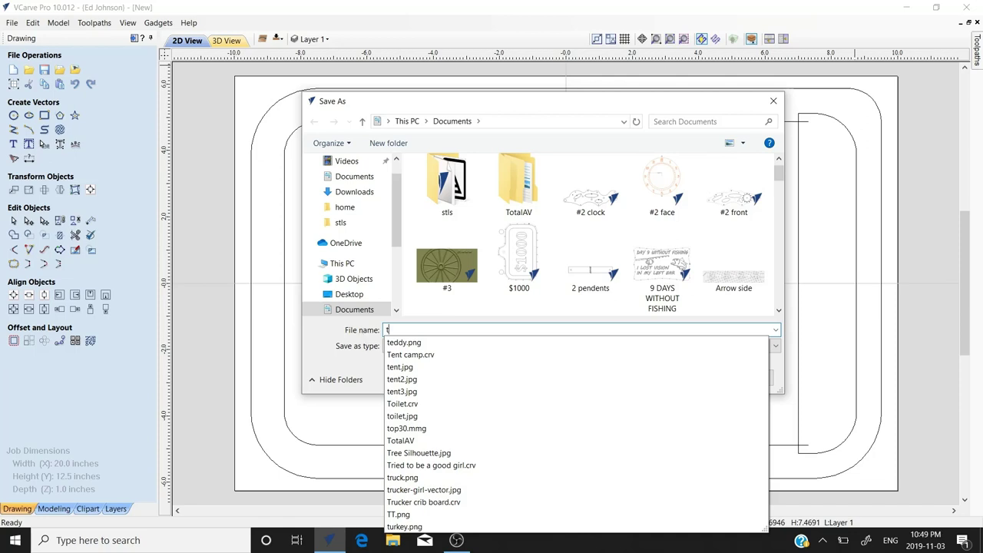
pyautogui.write('urke')
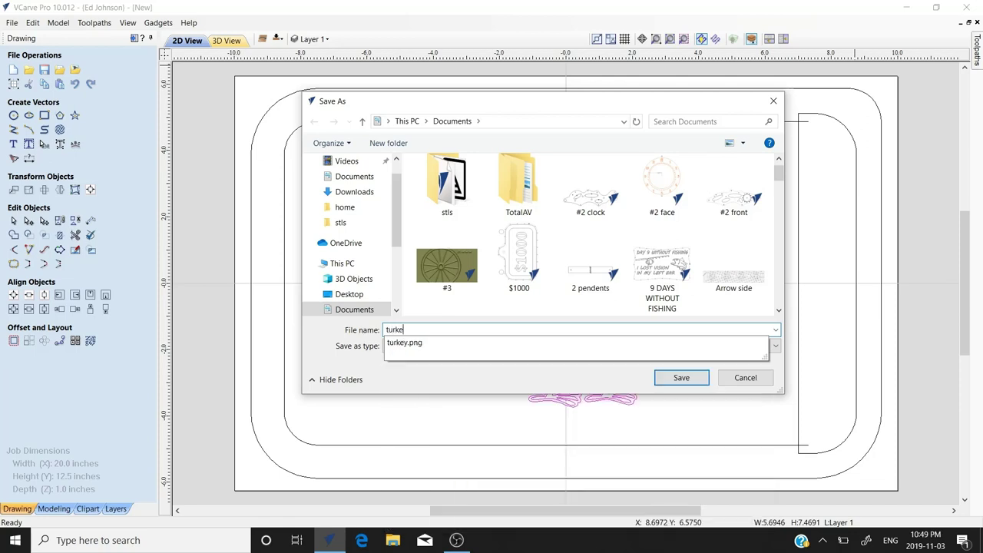
pyautogui.write('y v')
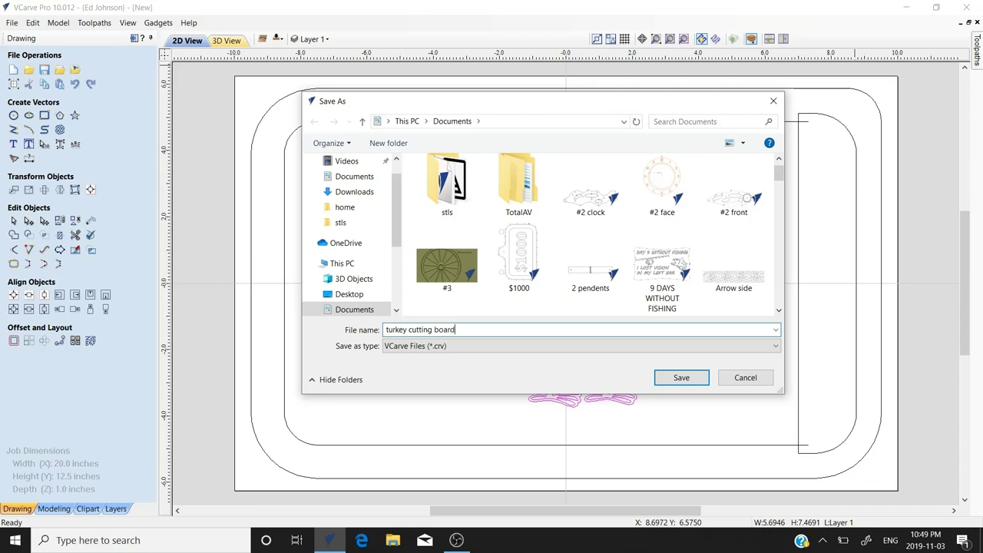
pyautogui.click(682, 380)
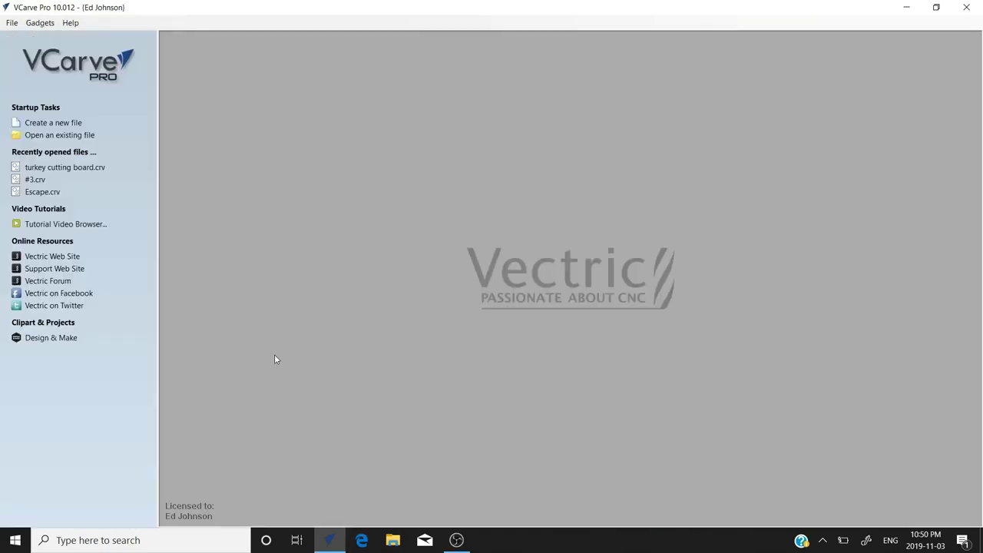
# Step: Create a new single-sided job 8 inches wide, 8 inches high and 0.5 inch thick
pyautogui.click(39, 125)
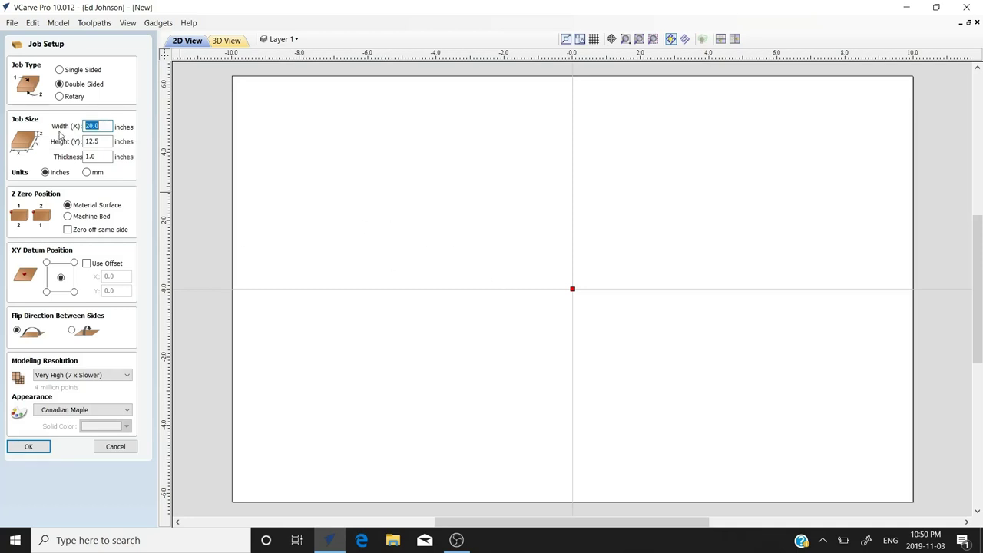
pyautogui.write('8')
pyautogui.click(101, 143)
pyautogui.write('8')
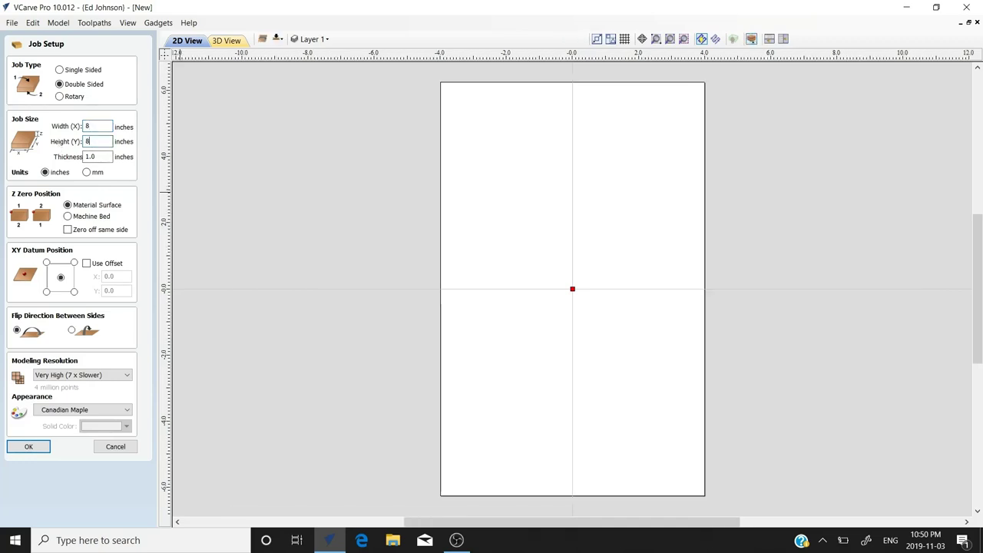
pyautogui.click(103, 157)
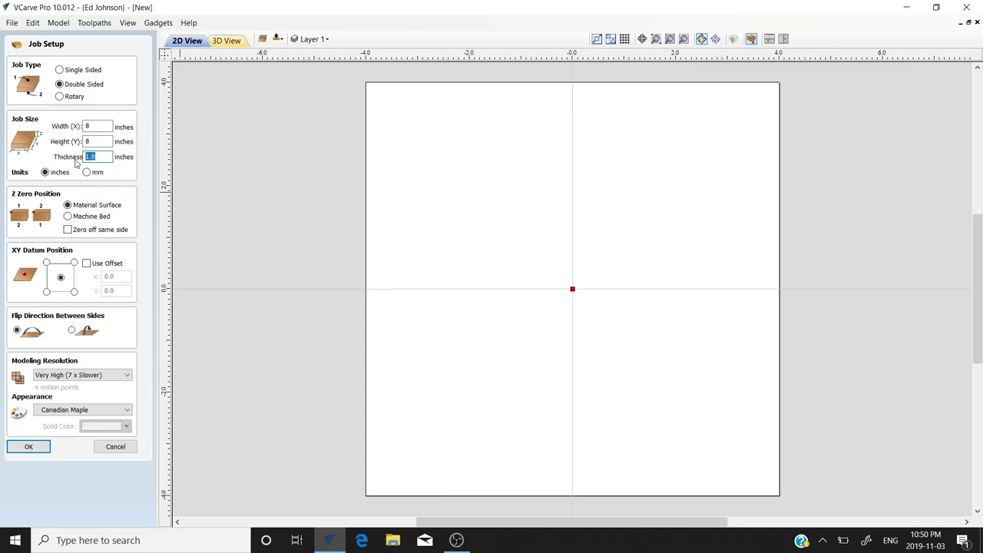
pyautogui.write('.5')
pyautogui.click(59, 69)
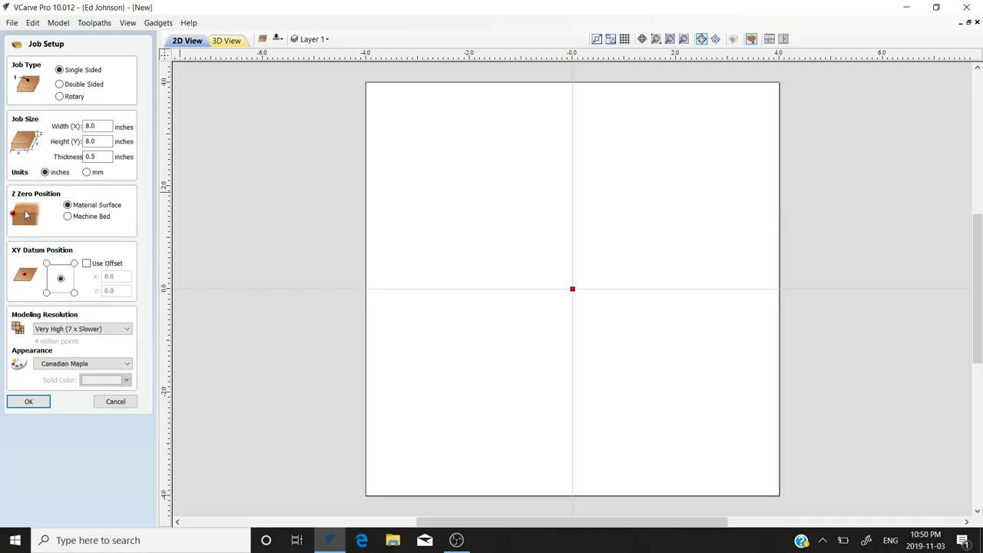
pyautogui.click(31, 402)
# Step: Paste the turkey vectors and flip them horizontally about the job center without creating a mirrored copy
pyautogui.rightClick(483, 299)
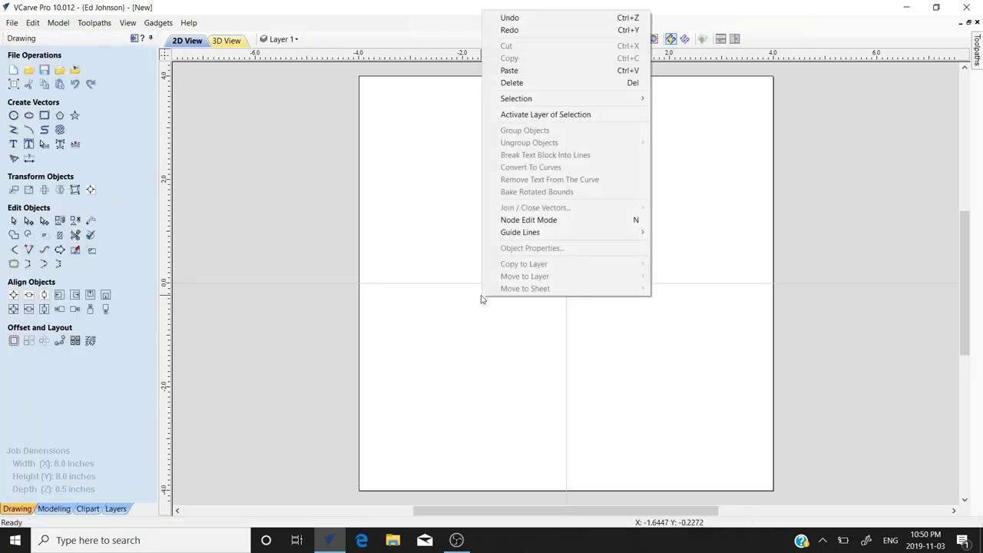
pyautogui.click(546, 71)
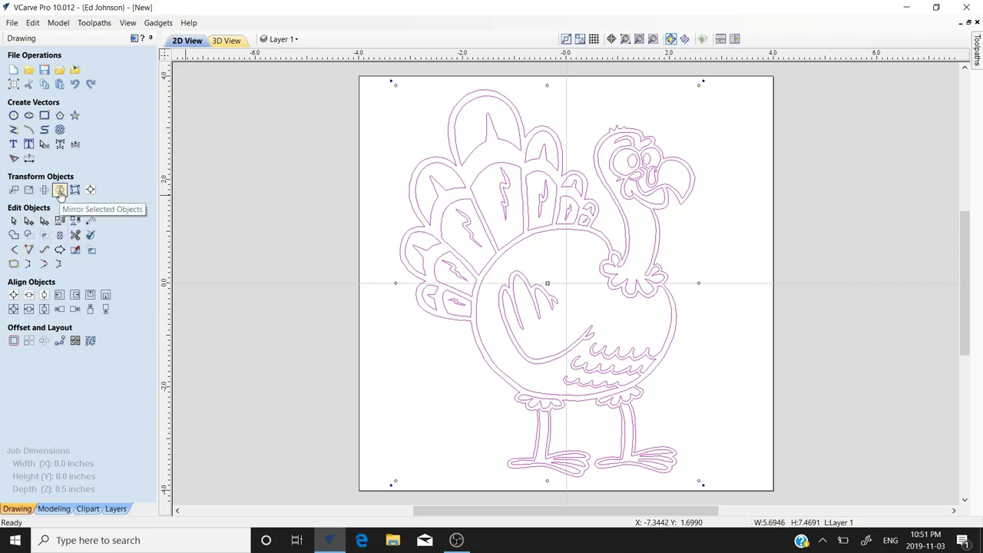
pyautogui.click(60, 192)
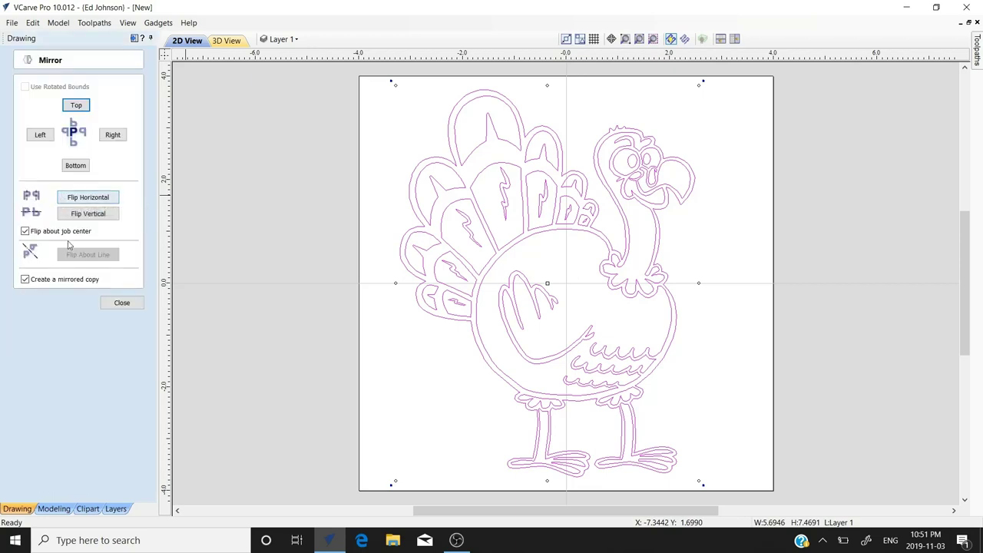
pyautogui.click(25, 281)
pyautogui.click(82, 202)
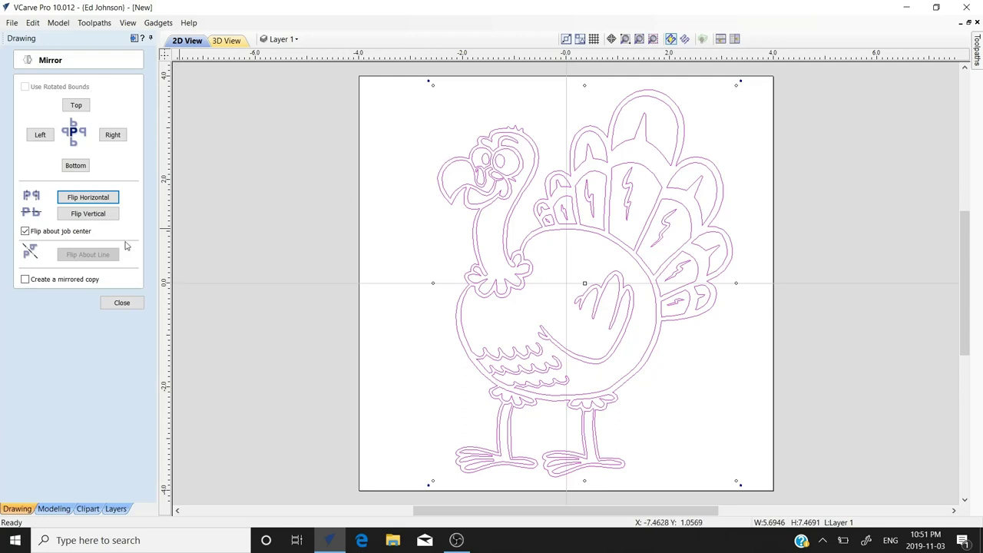
pyautogui.click(122, 303)
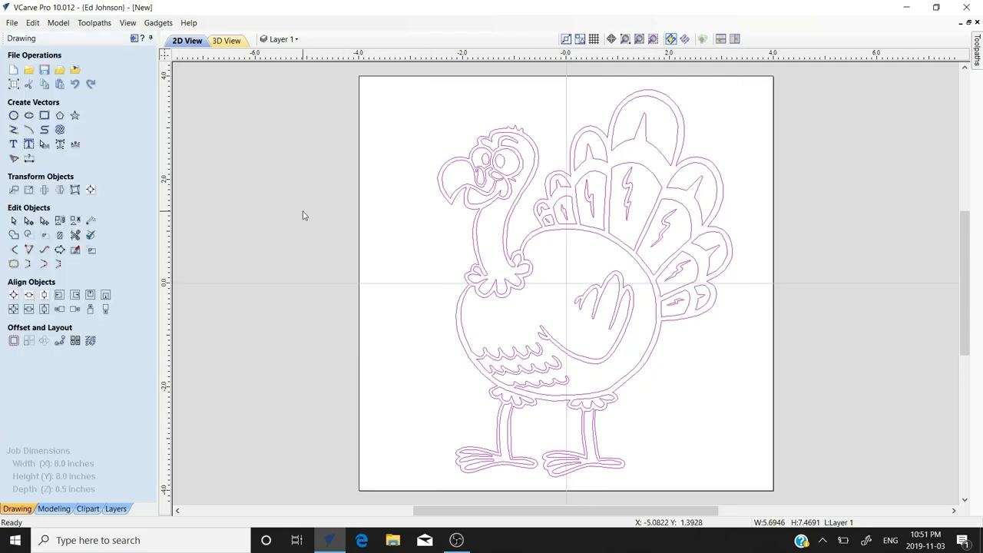
# Step: Ungroup the turkey and offset its outer outline outwards by 0.75 inch, keeping the original
pyautogui.click(74, 221)
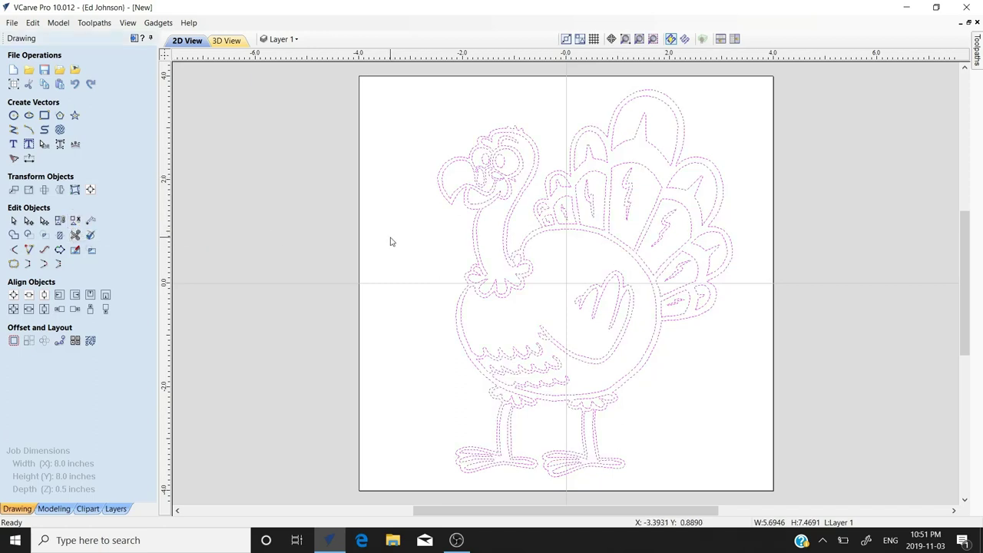
pyautogui.click(415, 242)
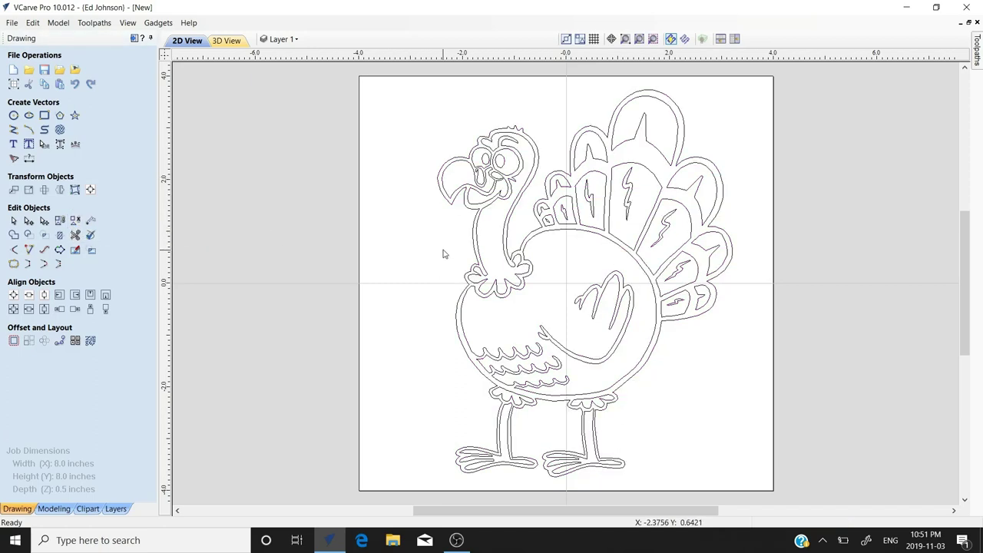
pyautogui.click(468, 251)
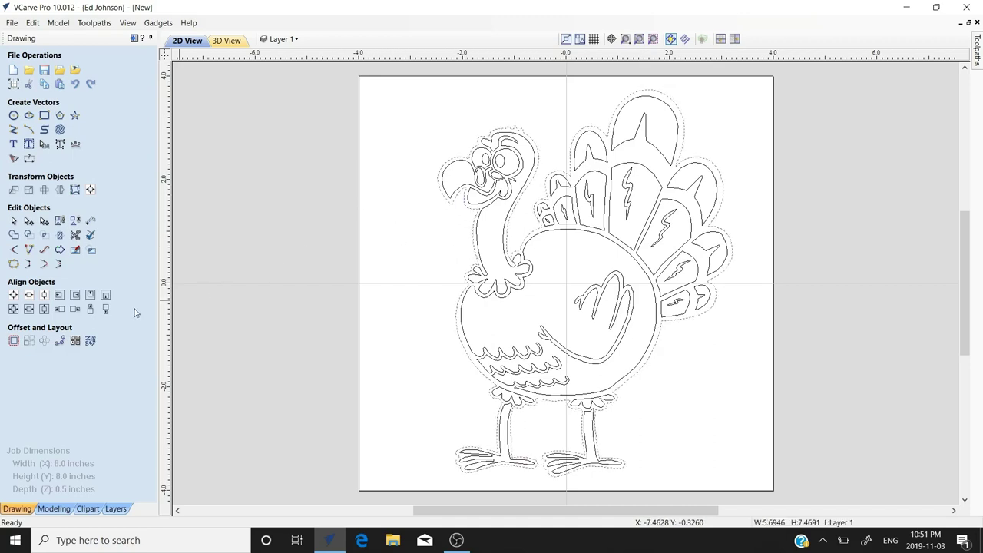
pyautogui.click(15, 343)
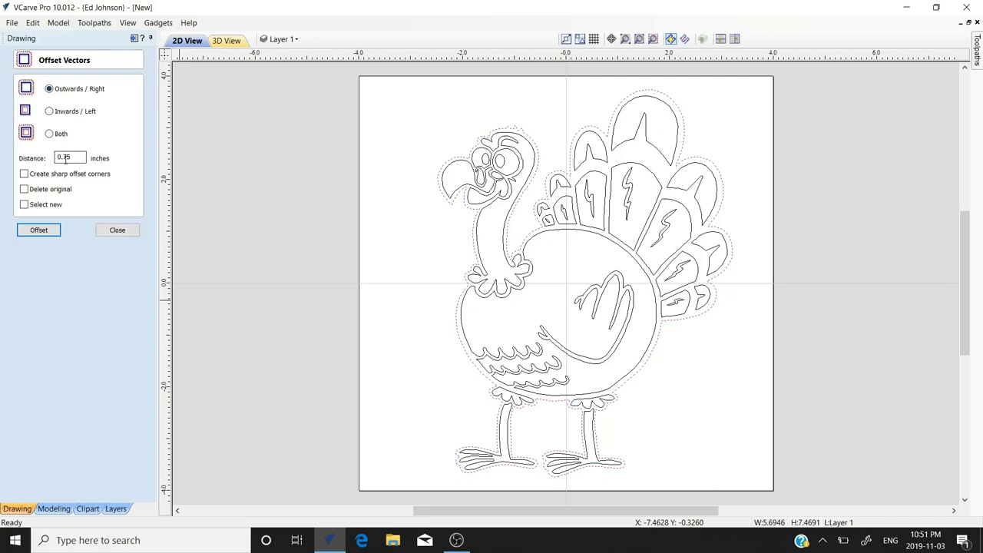
pyautogui.click(40, 234)
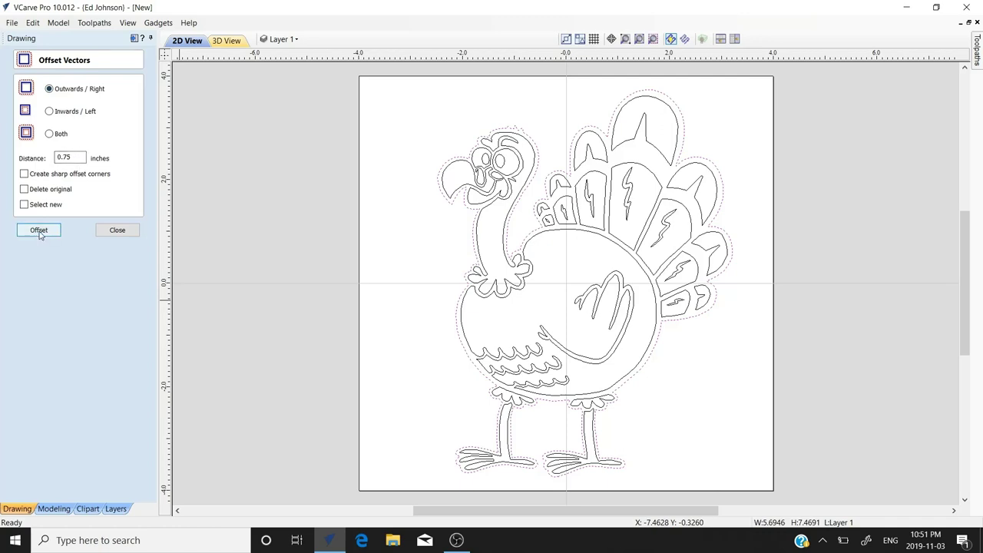
pyautogui.click(39, 232)
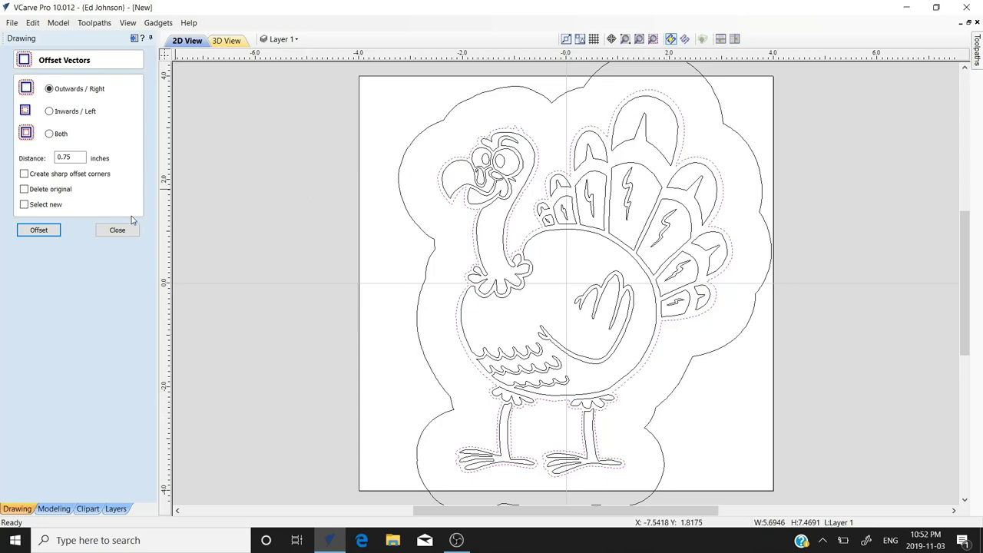
pyautogui.click(118, 230)
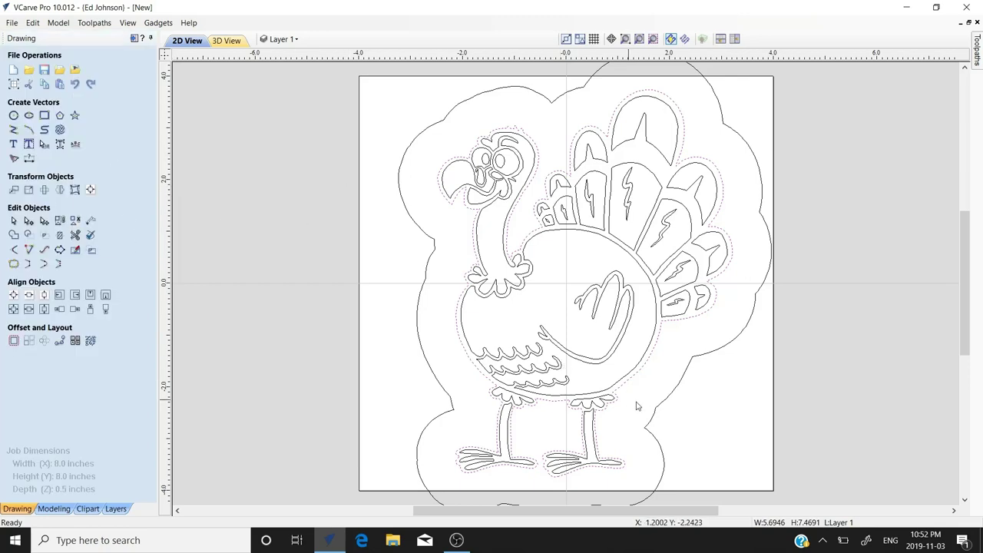
# Step: Select all vectors except the new offset outline and group them as one turkey object
pyautogui.moveTo(673, 404); pyautogui.dragTo(364, 92)
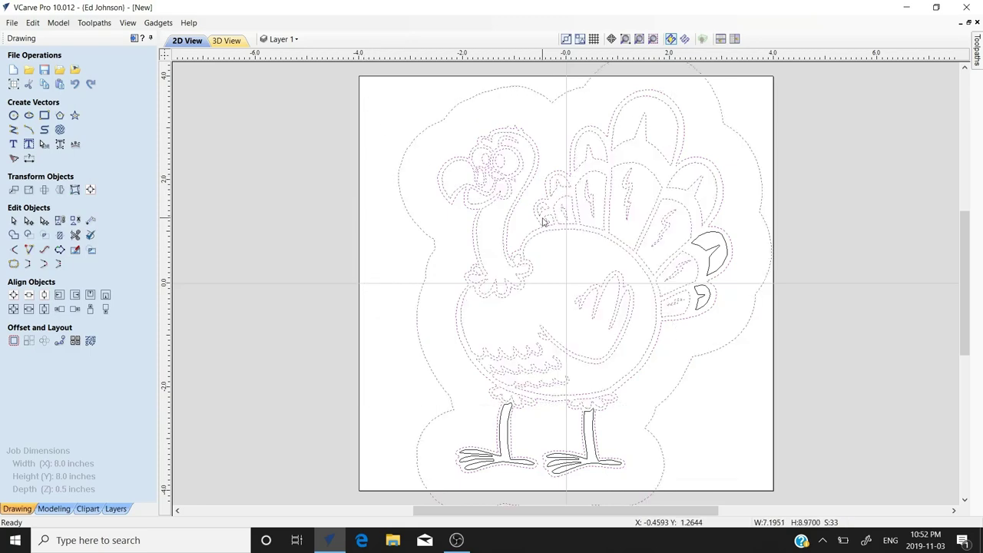
pyautogui.click(679, 450)
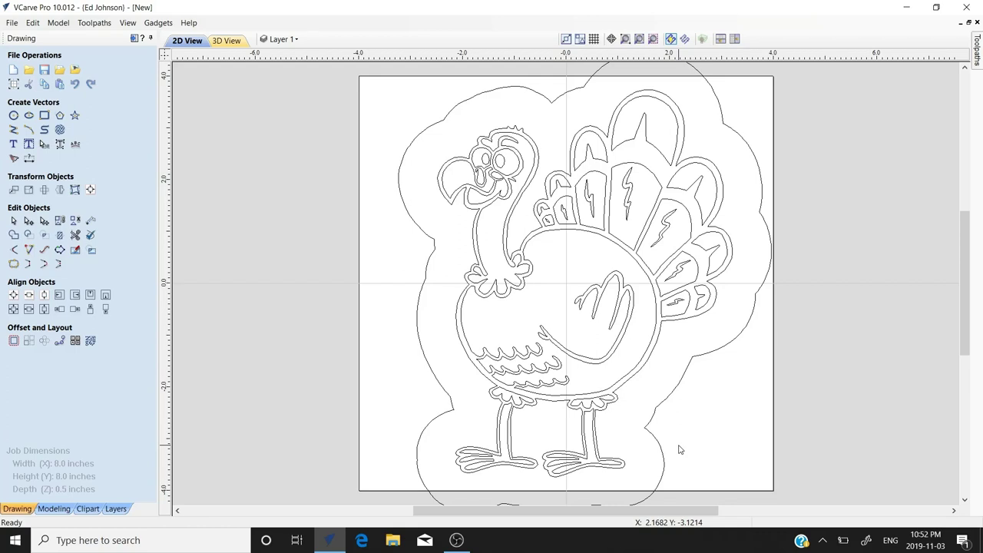
pyautogui.hotkey('ctrl', 'a')
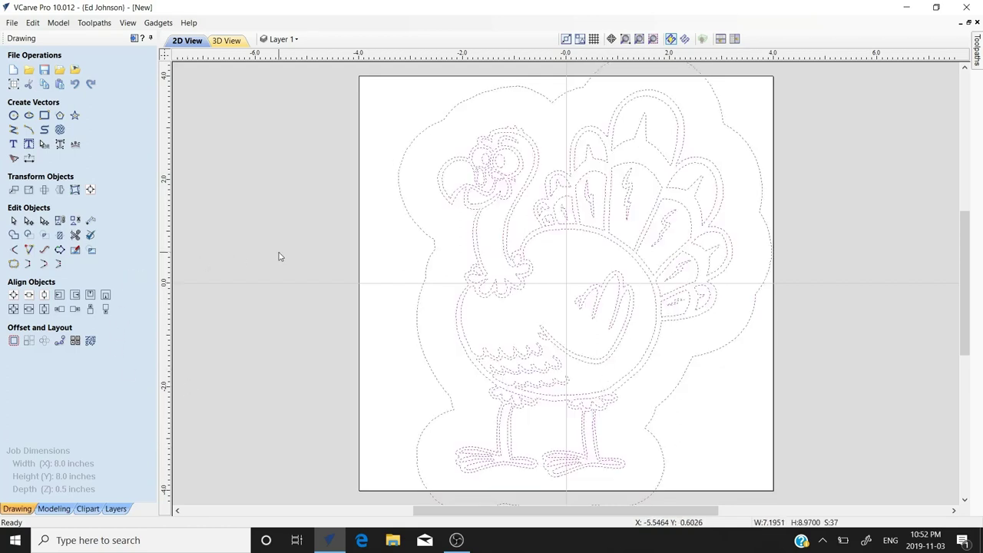
pyautogui.keyDown('shift'); pyautogui.click(434, 255); pyautogui.keyUp('shift')
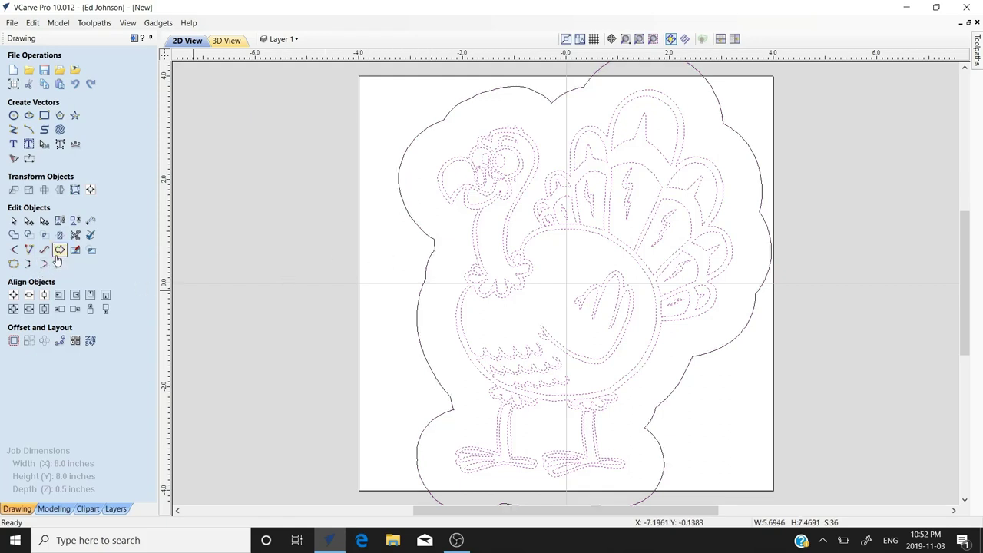
pyautogui.click(73, 228)
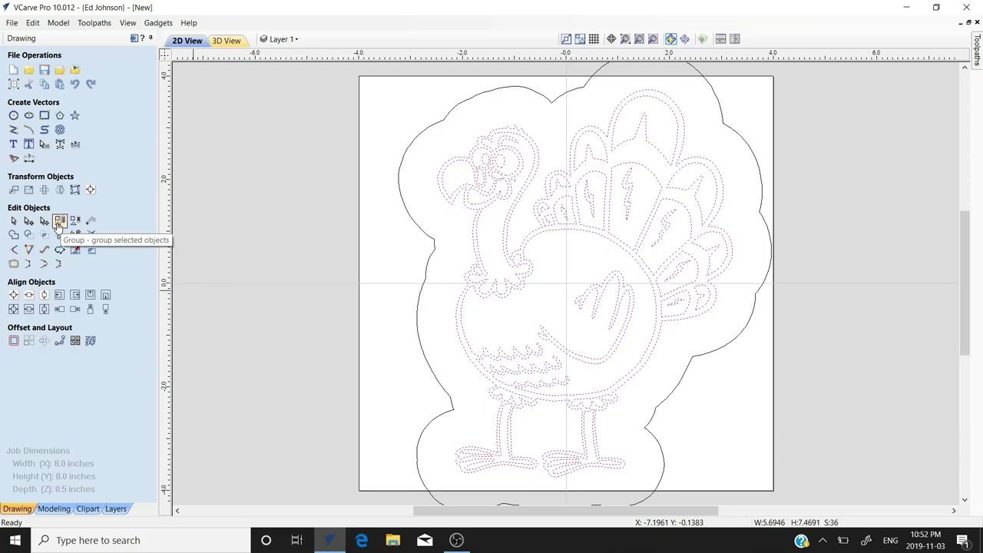
pyautogui.click(58, 223)
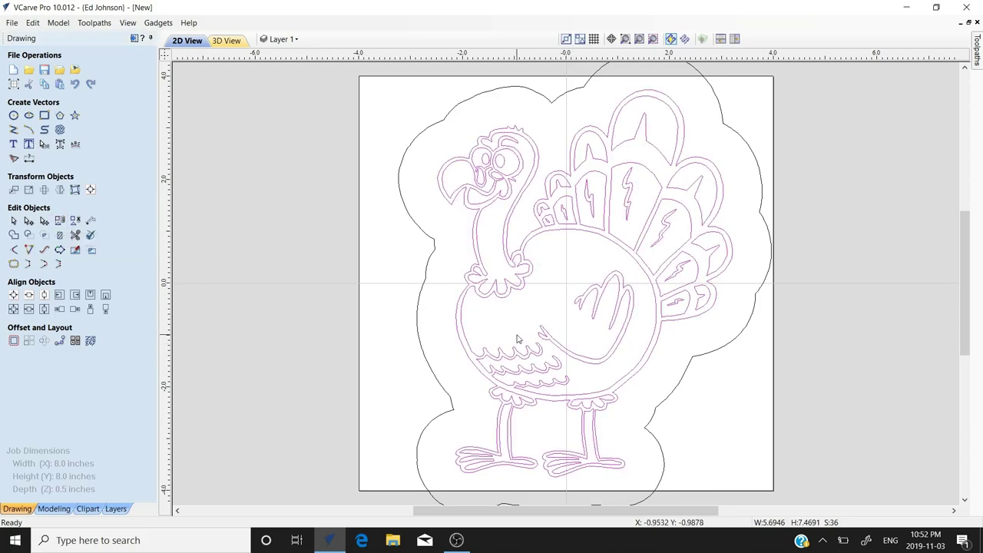
# Step: Set up a V-Carve toolpath for the turkey group and offset outline with start depth 0.1 and flat depth 0.1 inch
pyautogui.click(135, 39)
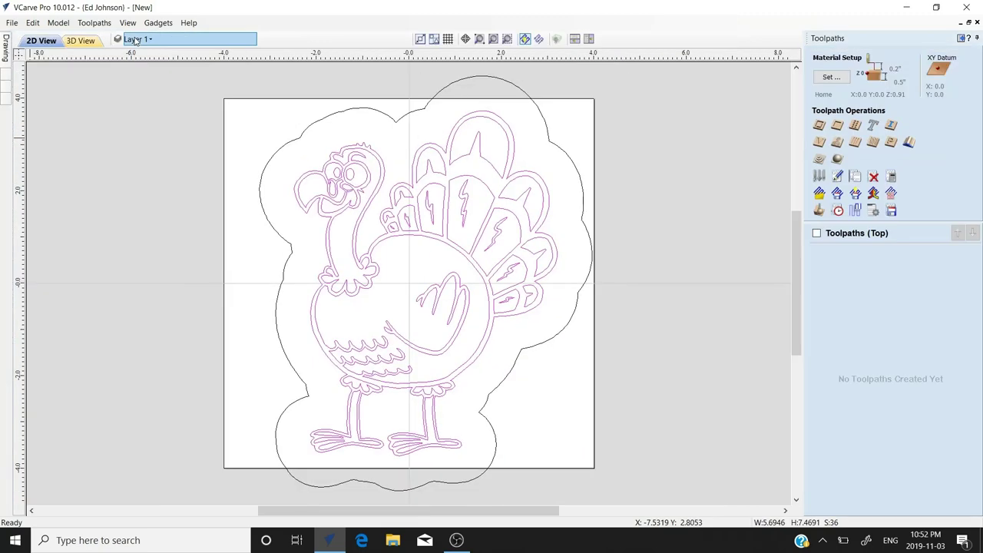
pyautogui.click(820, 144)
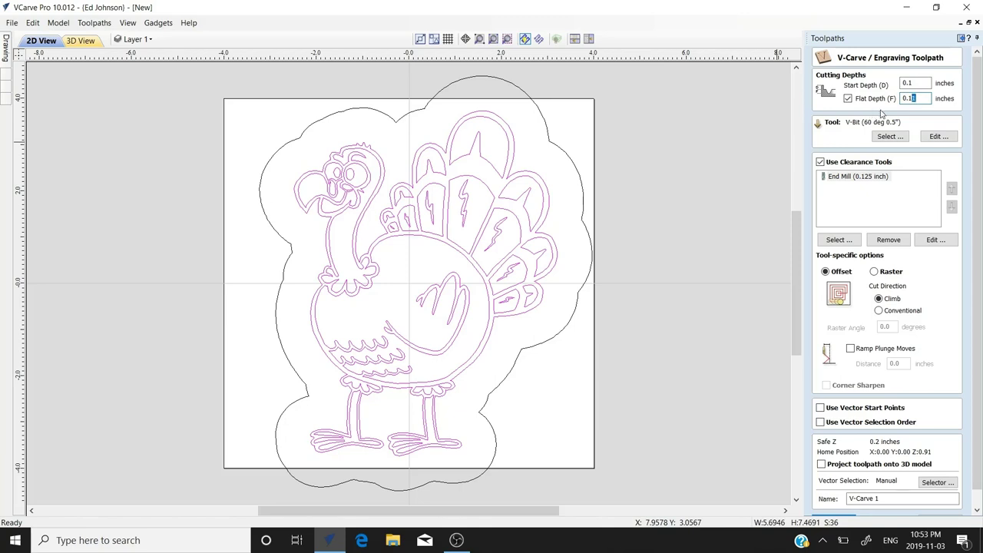
pyautogui.write('11')
pyautogui.moveTo(918, 100); pyautogui.dragTo(910, 100)
pyautogui.write('1')
pyautogui.press('Tab')
pyautogui.click(584, 202)
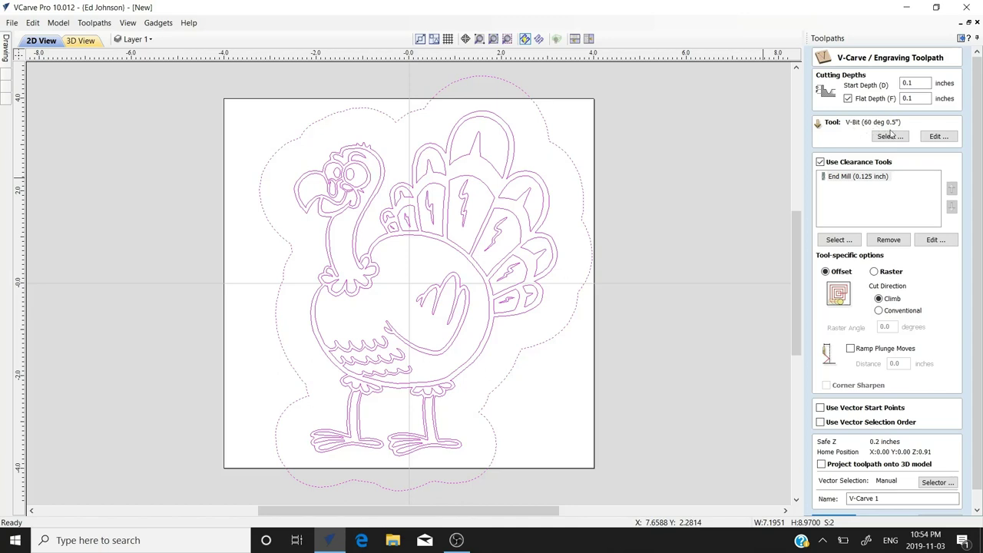
# Step: Calculate the V-Carve toolpath with the 60-degree 0.5-inch V-bit and 0.125-inch clearance end mill, and preview all toolpaths
pyautogui.click(932, 137)
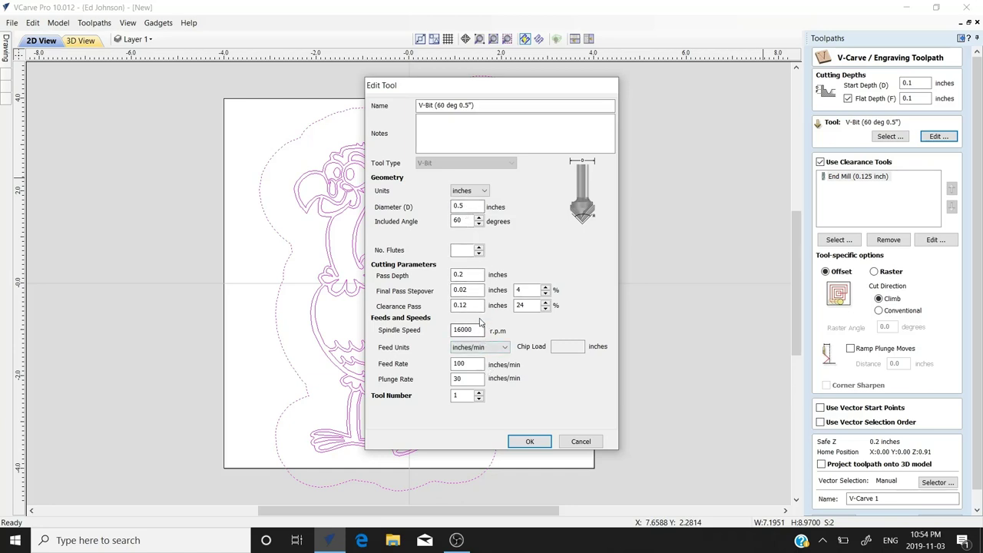
pyautogui.click(529, 442)
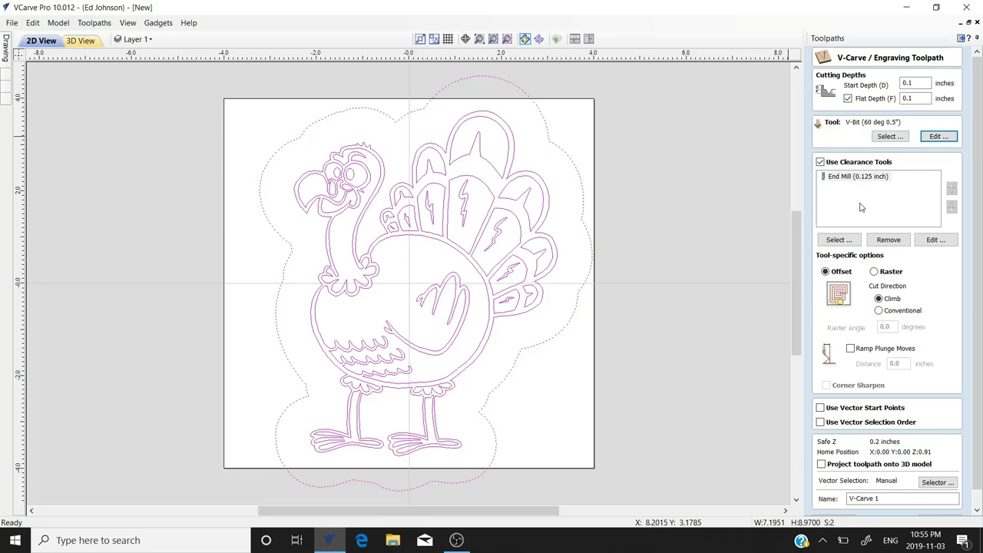
pyautogui.moveTo(979, 364); pyautogui.dragTo(979, 434)
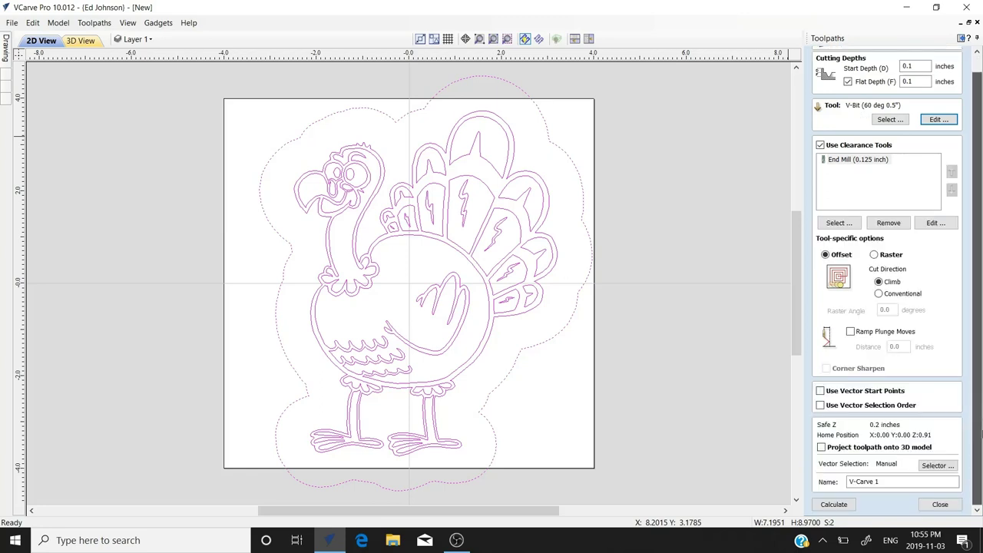
pyautogui.click(844, 506)
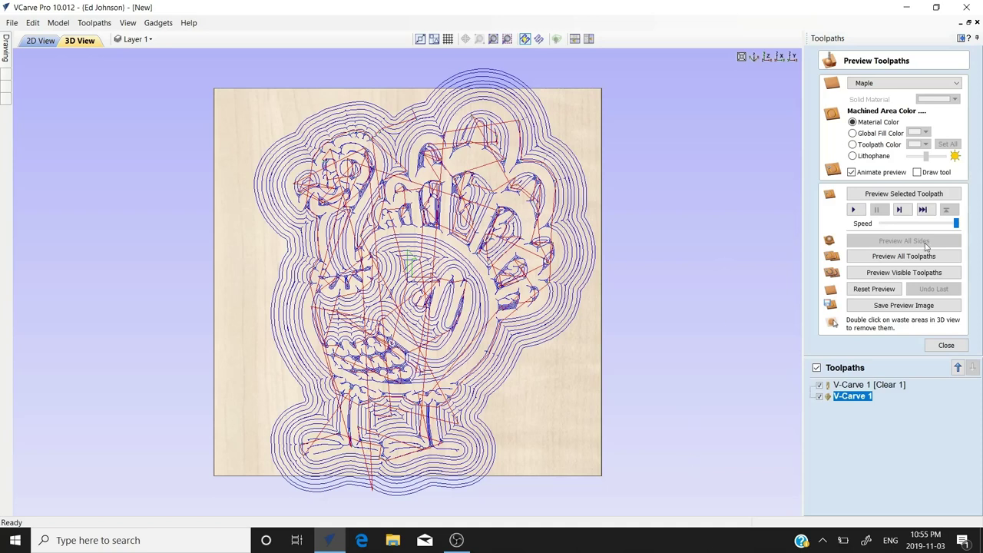
pyautogui.click(905, 257)
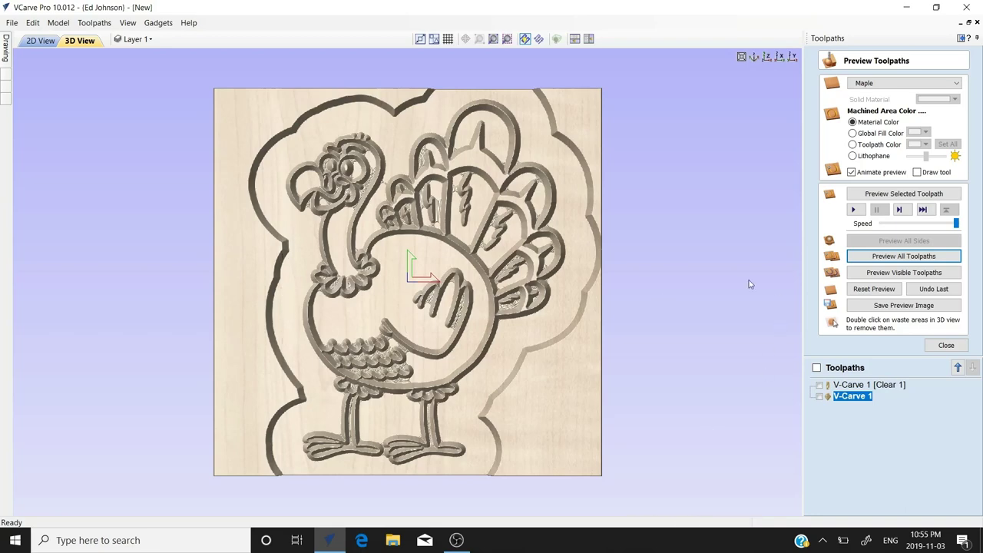
pyautogui.click(952, 349)
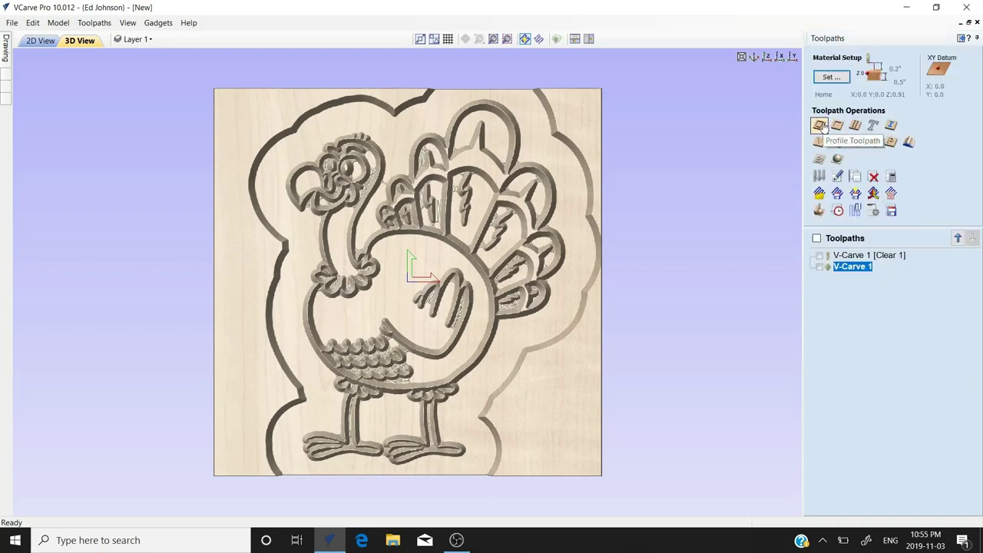
# Step: Start an outside 2D profile toolpath on only the offset outline, with a cut depth of 0.5 inch
pyautogui.click(819, 125)
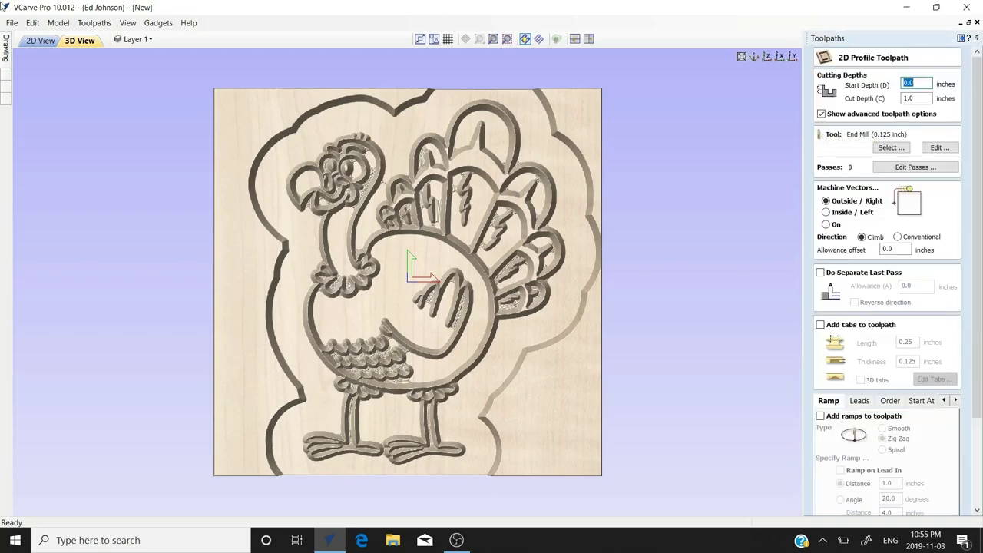
pyautogui.click(42, 41)
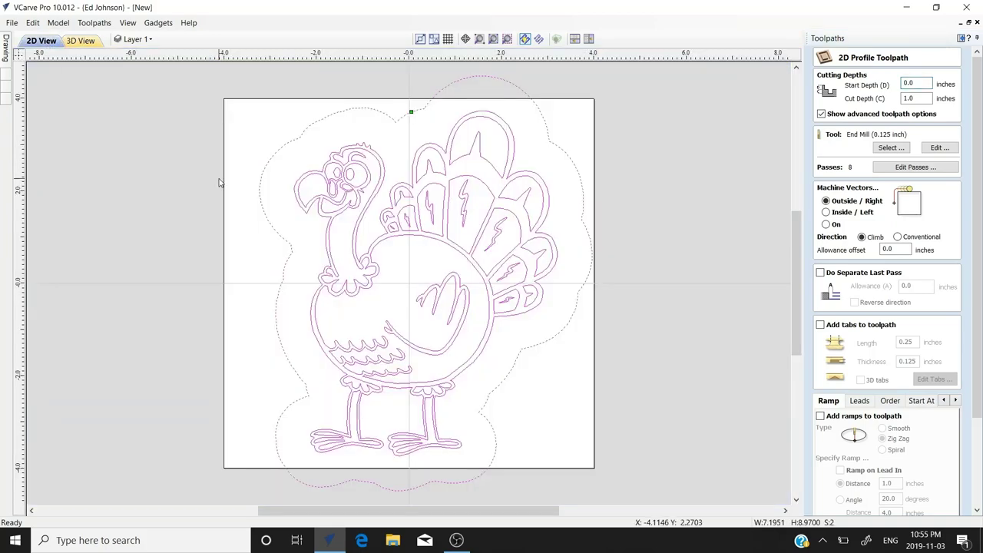
pyautogui.click(289, 184)
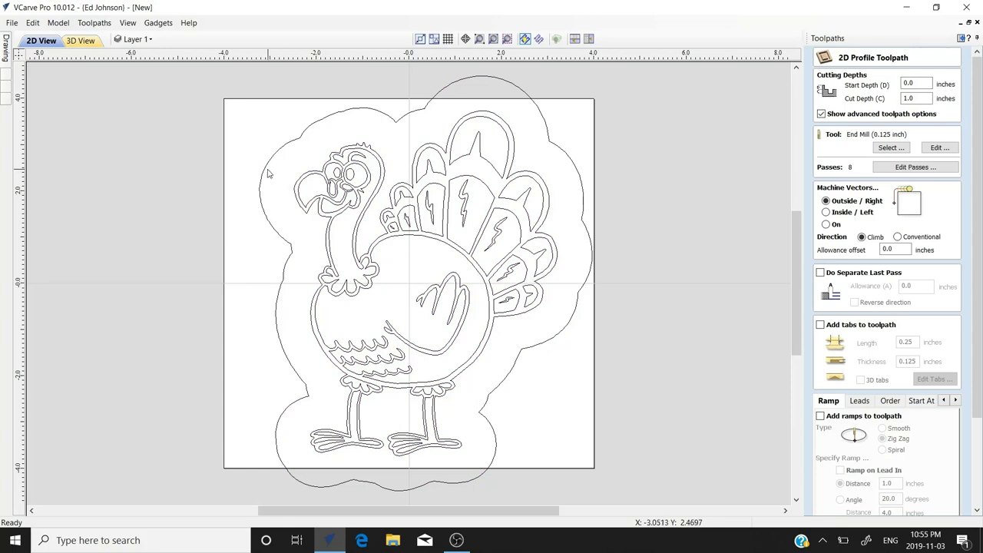
pyautogui.click(265, 171)
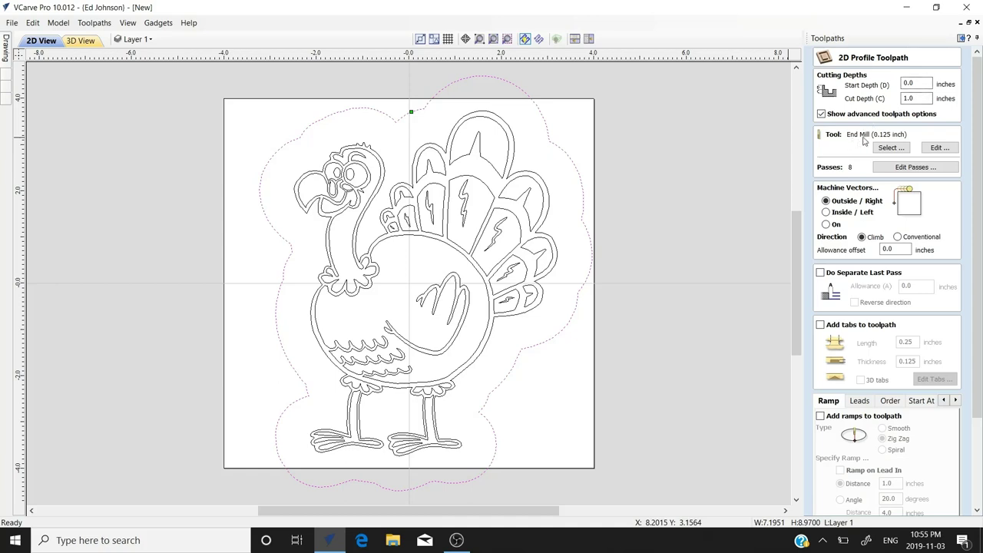
pyautogui.doubleClick(907, 98)
pyautogui.write('1.0')
pyautogui.moveTo(915, 98); pyautogui.dragTo(896, 102)
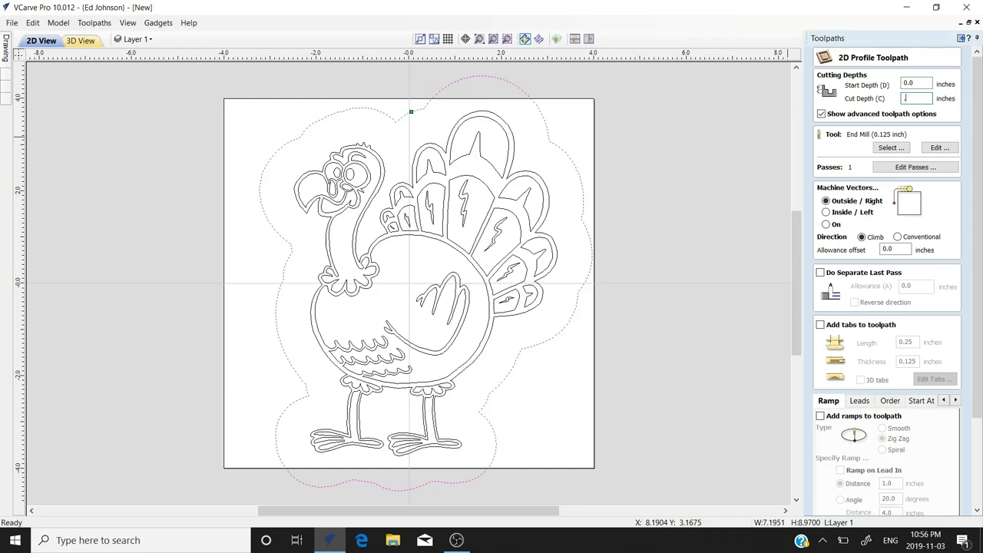
# Step: Choose the 0.25-inch end mill as the profile toolpath's tool
pyautogui.click(888, 148)
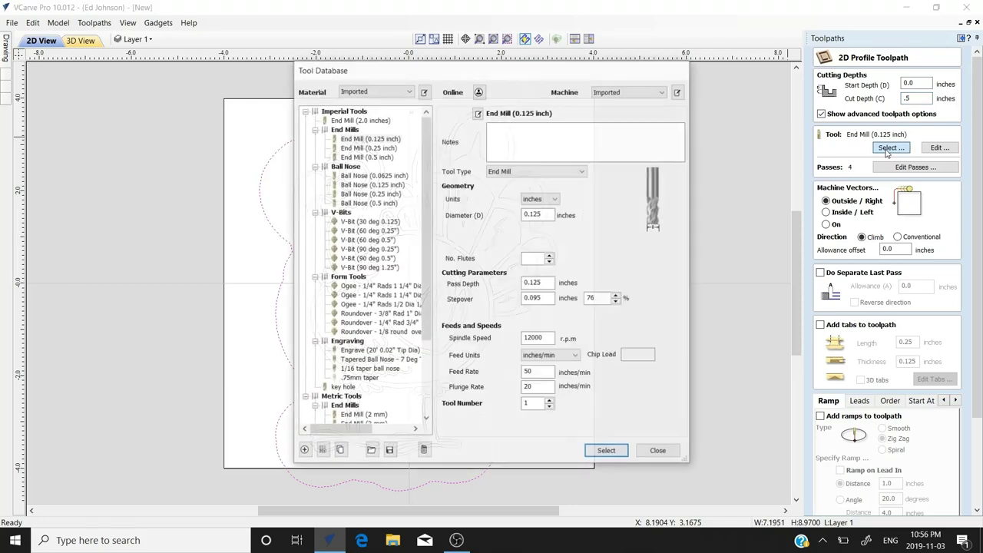
pyautogui.click(366, 148)
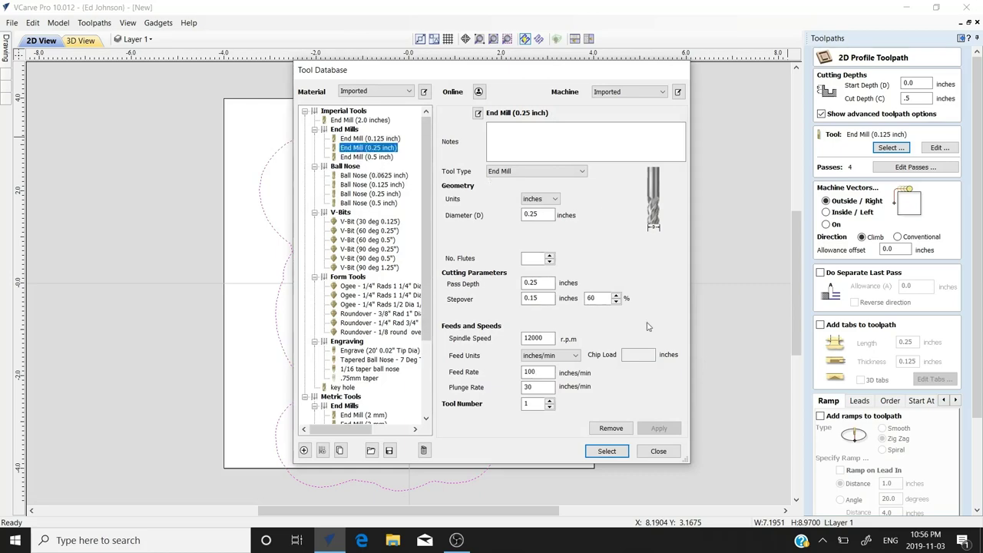
pyautogui.click(607, 451)
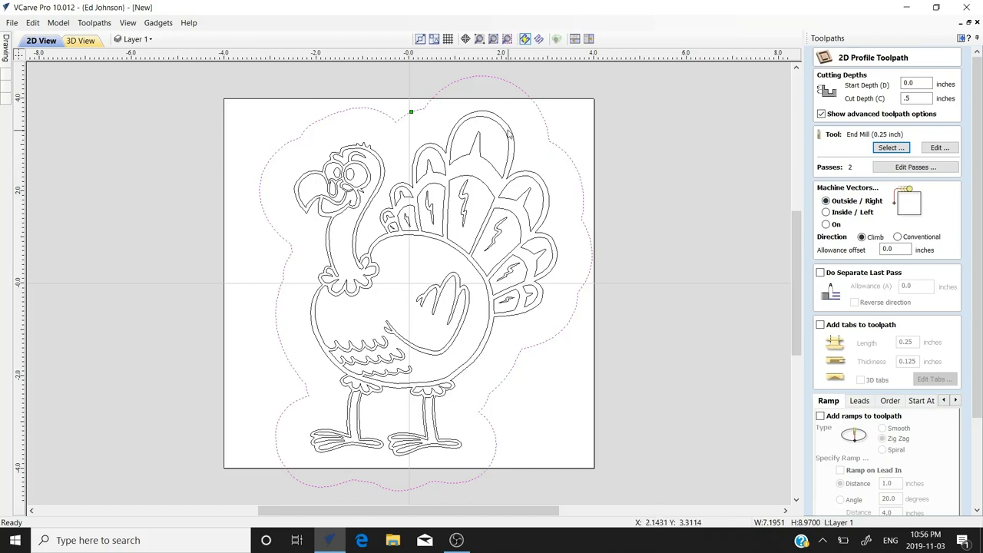
# Step: Switch the profile toolpath to machine inside the offset outline and calculate it
pyautogui.click(81, 41)
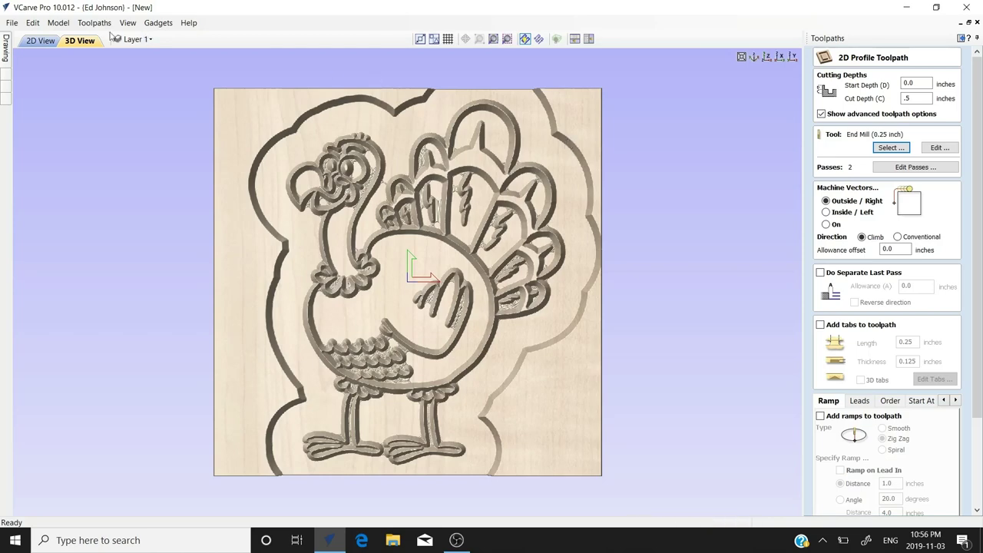
pyautogui.click(48, 42)
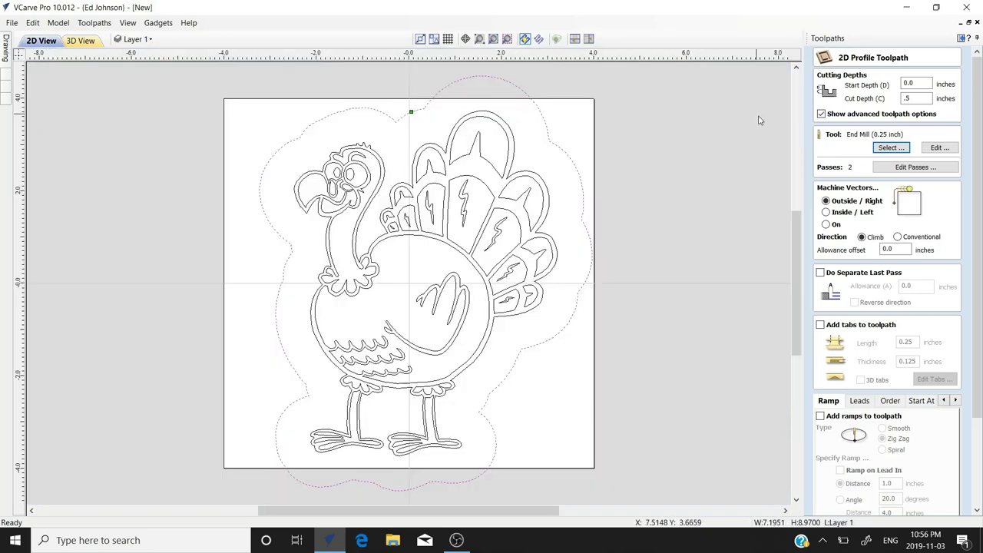
pyautogui.click(826, 212)
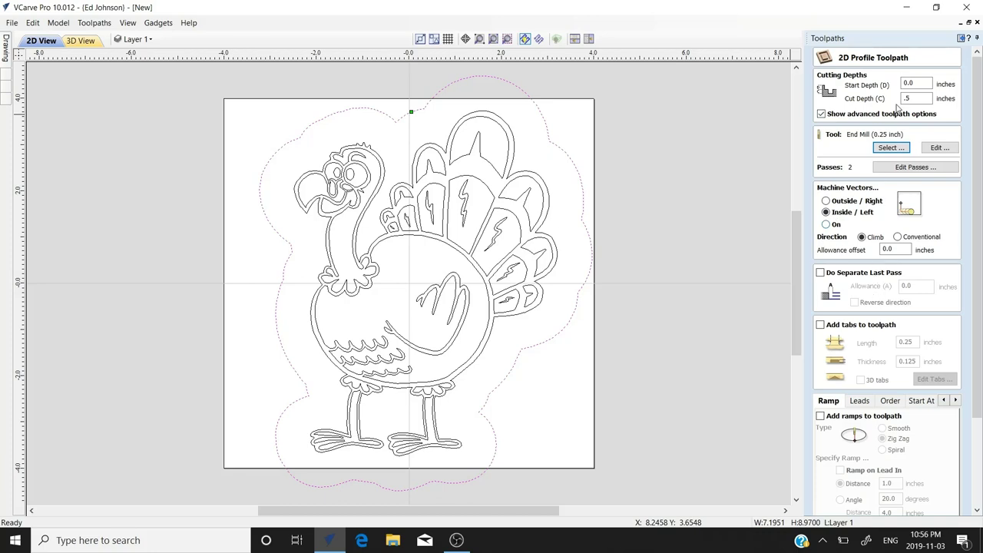
pyautogui.moveTo(978, 335); pyautogui.dragTo(978, 375)
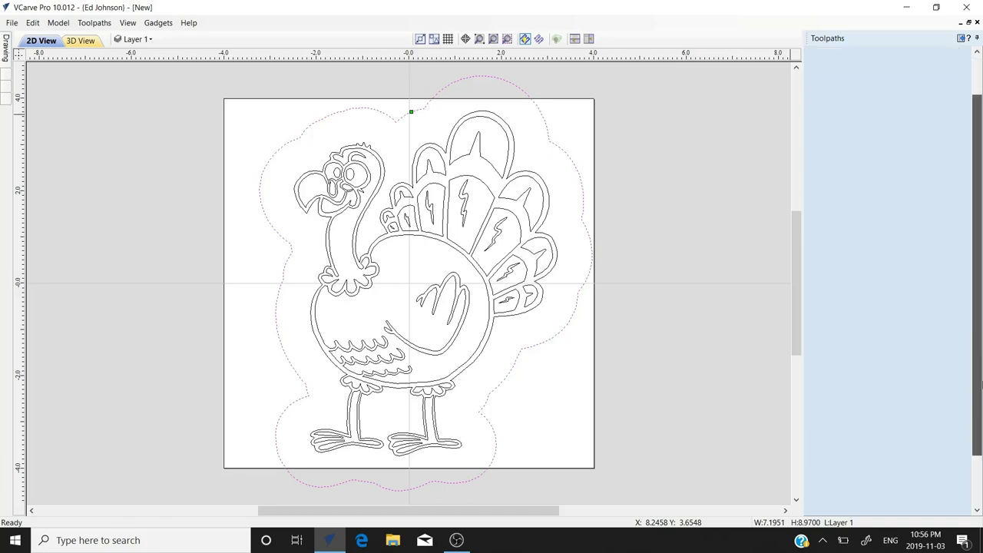
pyautogui.click(835, 508)
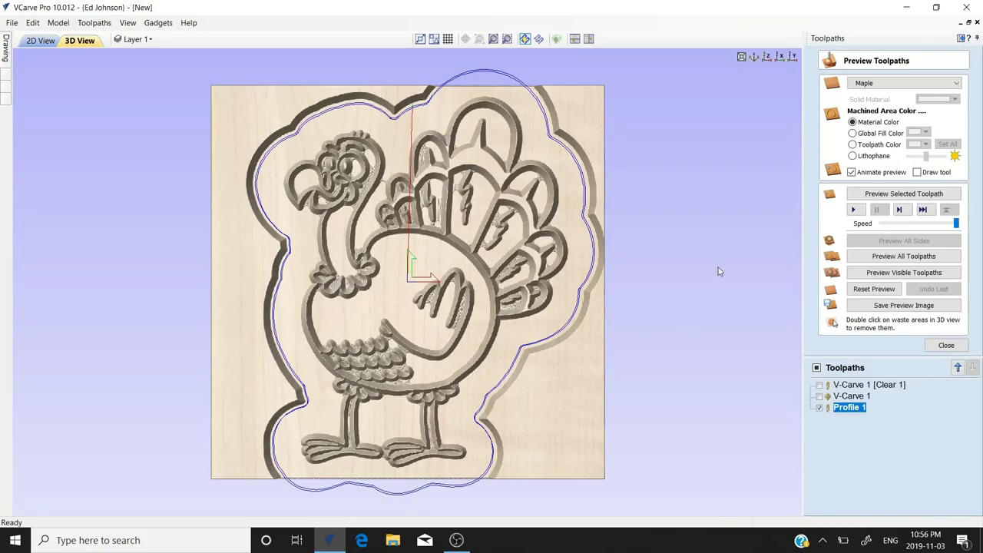
# Step: Rerun the preview of all toolpaths on a reset block and remove the waste material around the turkey inlay
pyautogui.click(873, 289)
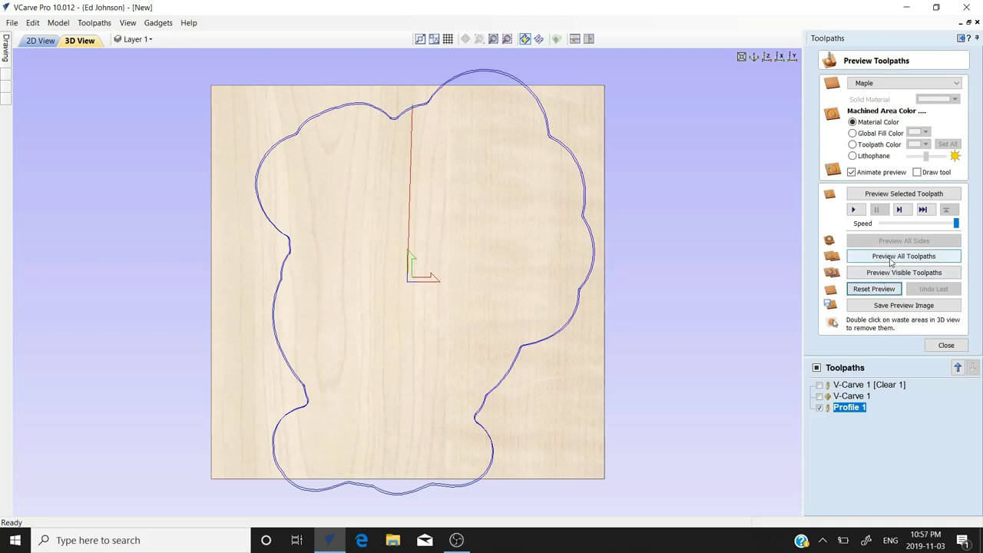
pyautogui.click(891, 258)
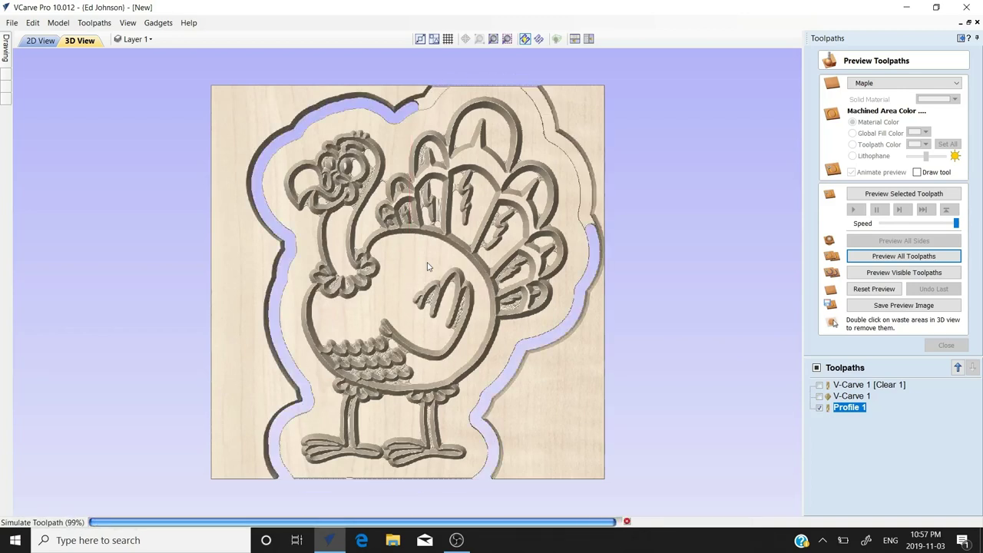
pyautogui.doubleClick(528, 414)
pyautogui.doubleClick(245, 343)
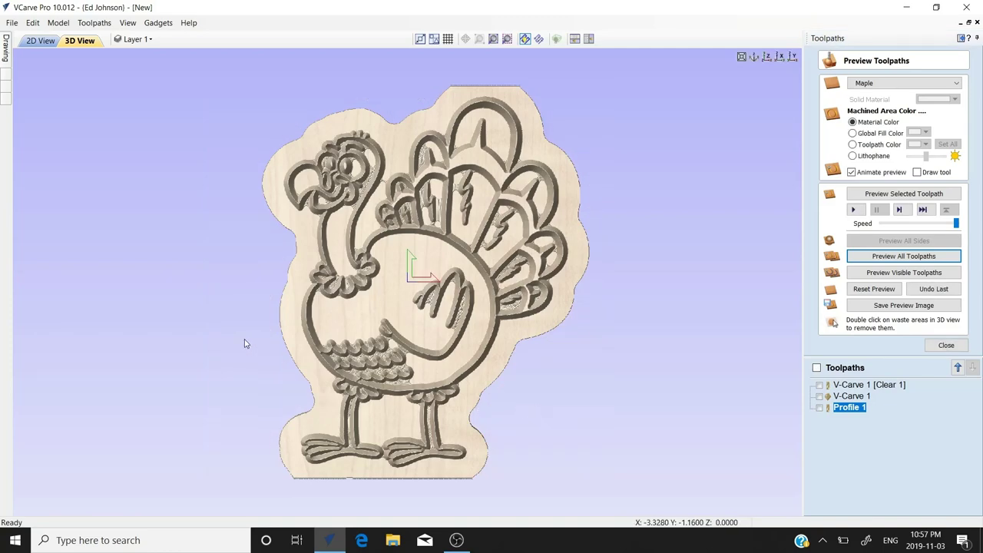
pyautogui.moveTo(392, 303); pyautogui.dragTo(452, 302)
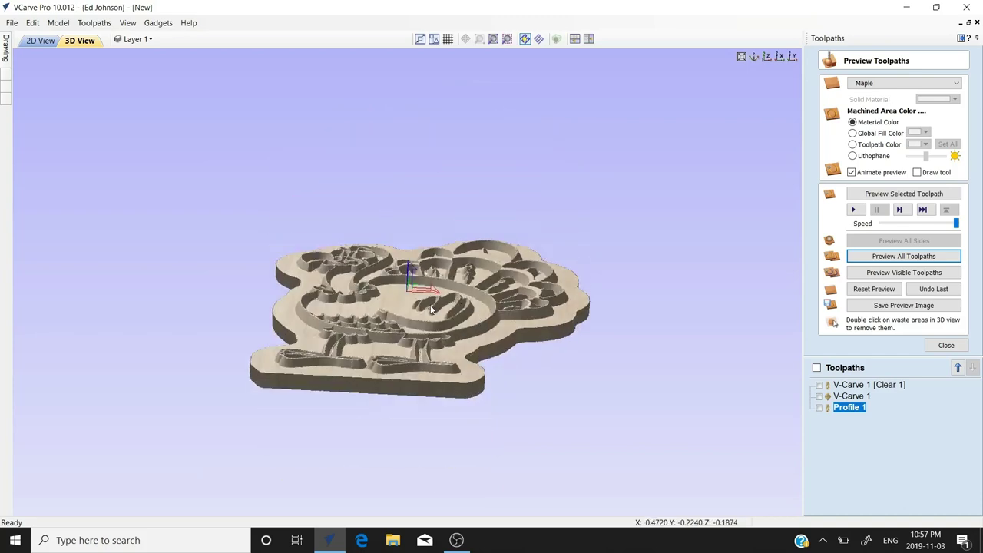
pyautogui.moveTo(478, 326); pyautogui.dragTo(335, 201)
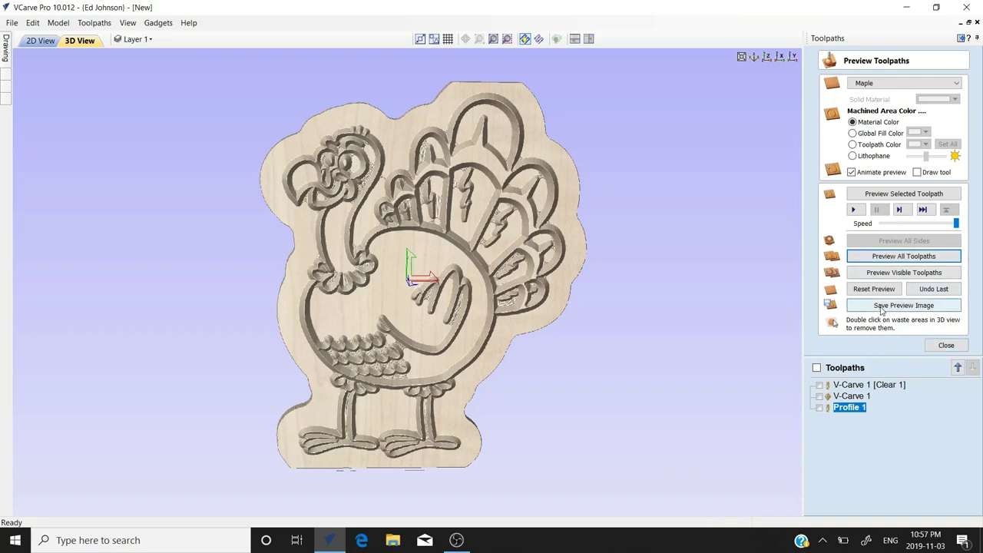
pyautogui.click(945, 346)
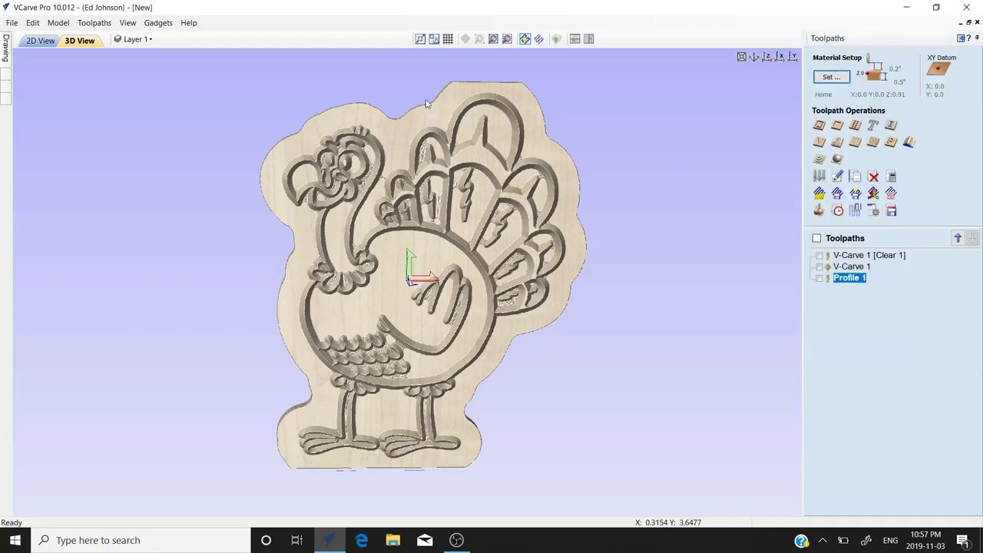
# Step: Close the inlay job, saving its changes in Documents as a VCarve file named "Turkey inlay"
pyautogui.click(977, 23)
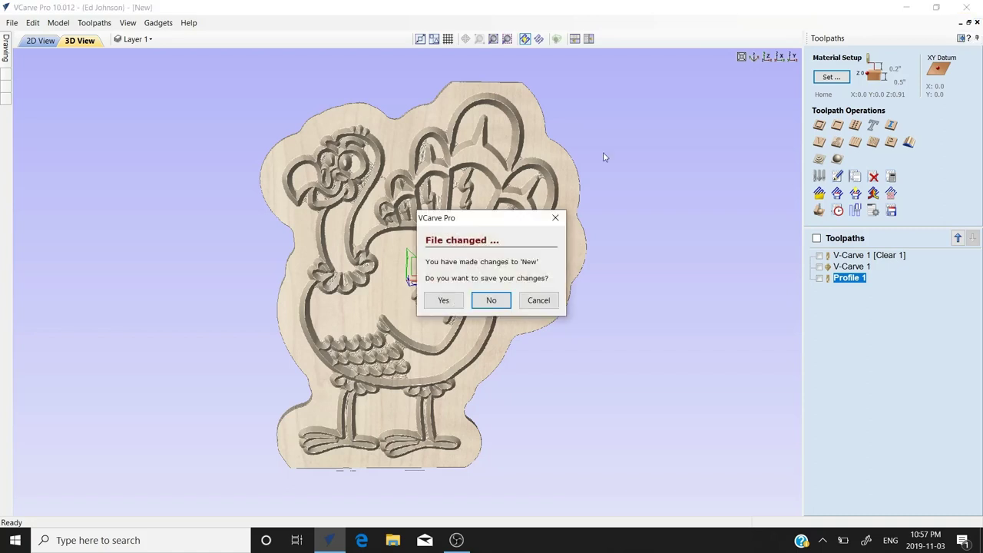
pyautogui.click(444, 300)
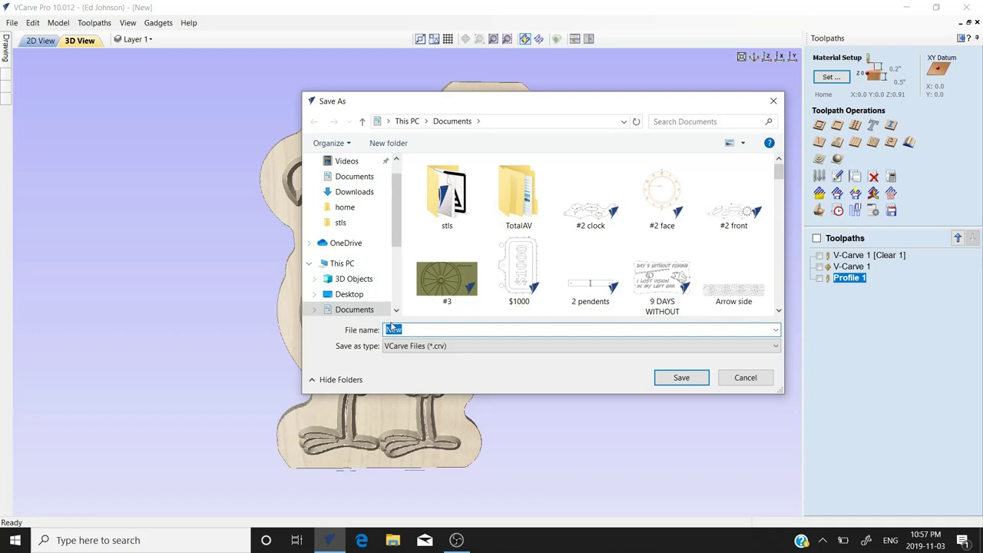
pyautogui.write('Turke')
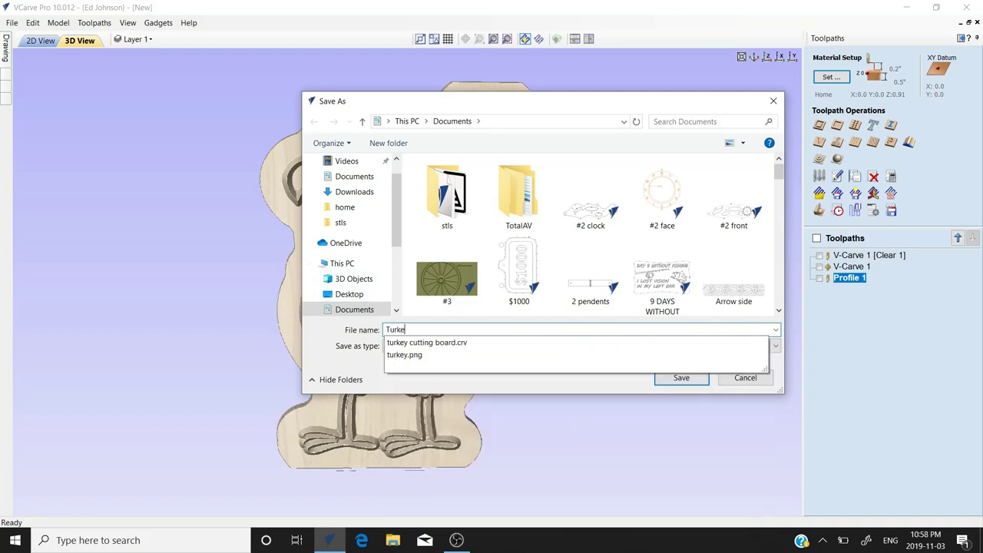
pyautogui.write('y ')
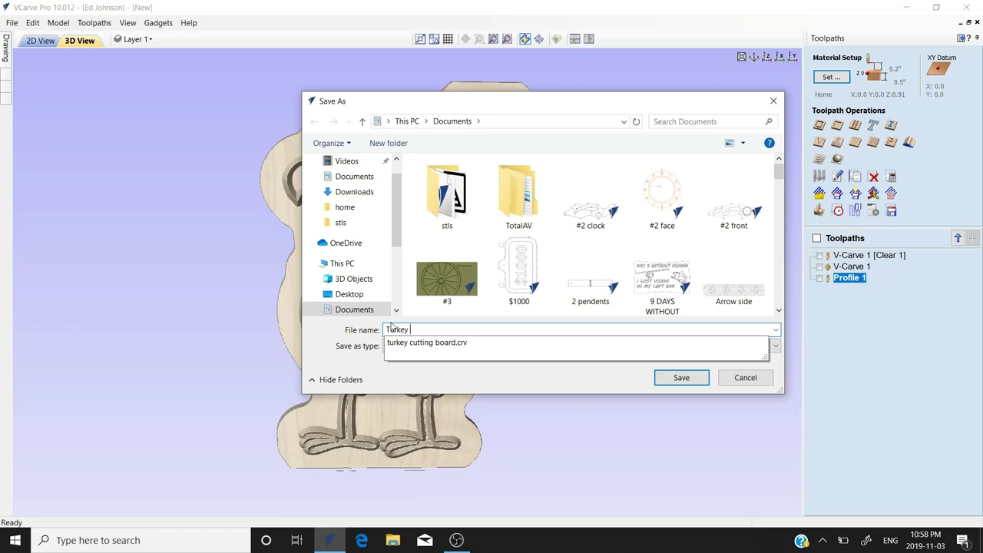
pyautogui.write('inlay')
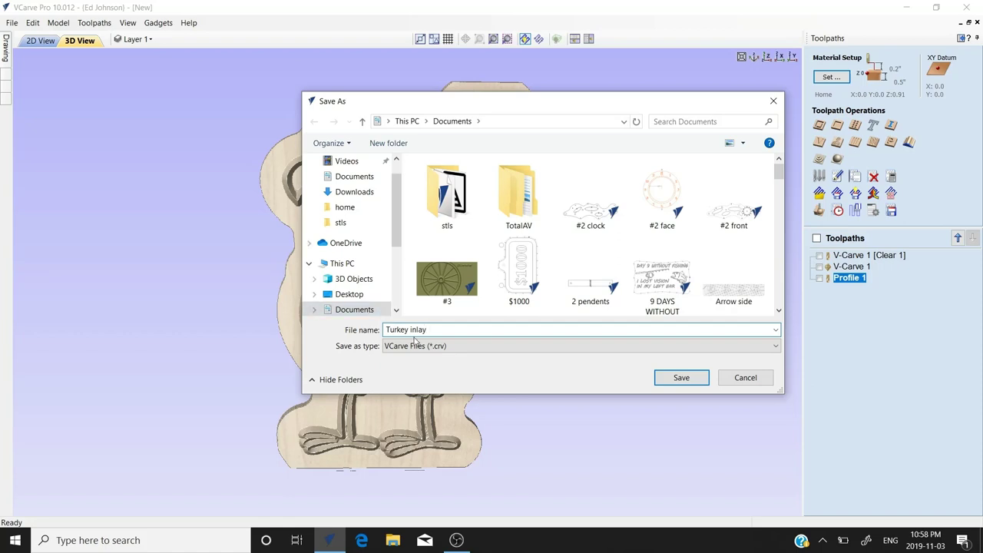
pyautogui.click(666, 380)
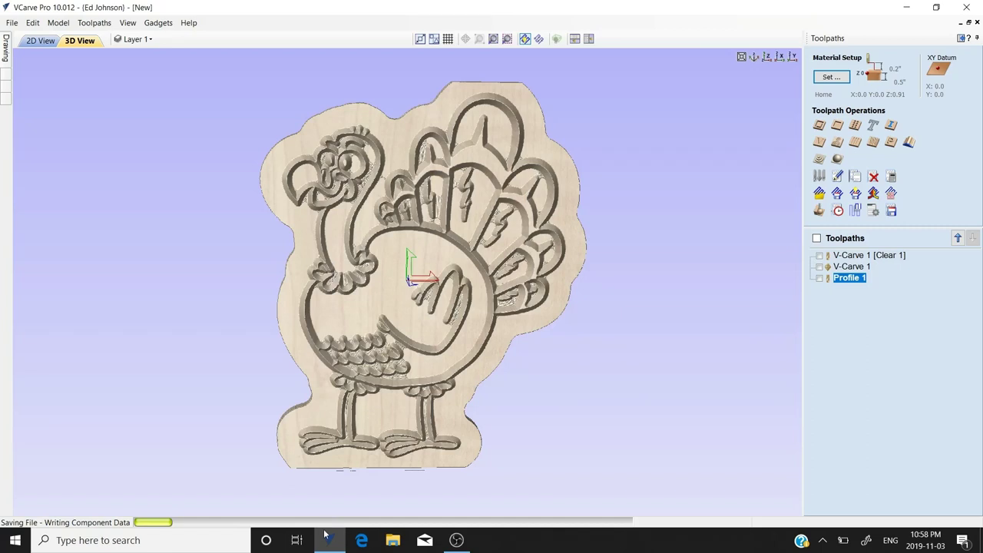
pyautogui.hotkey('ctrl', 'w')
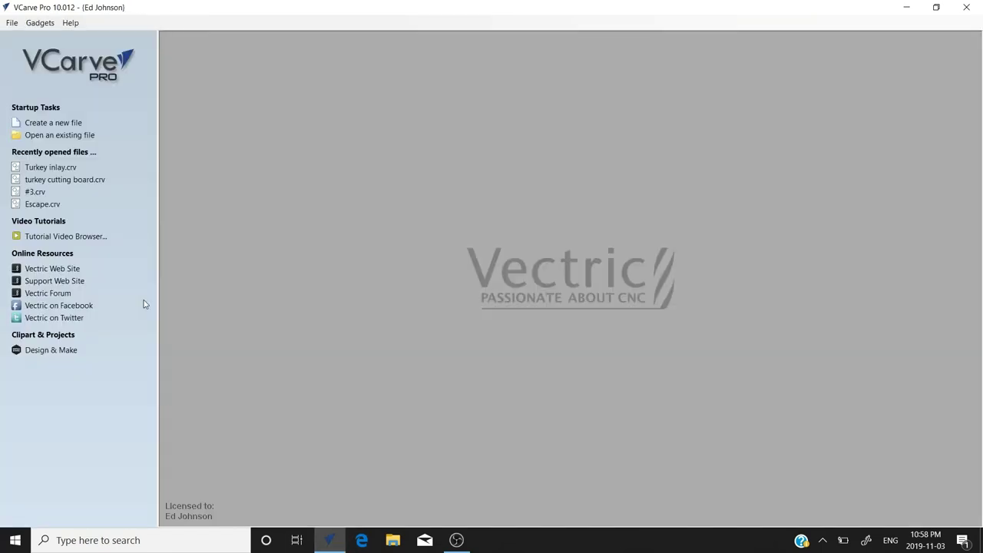